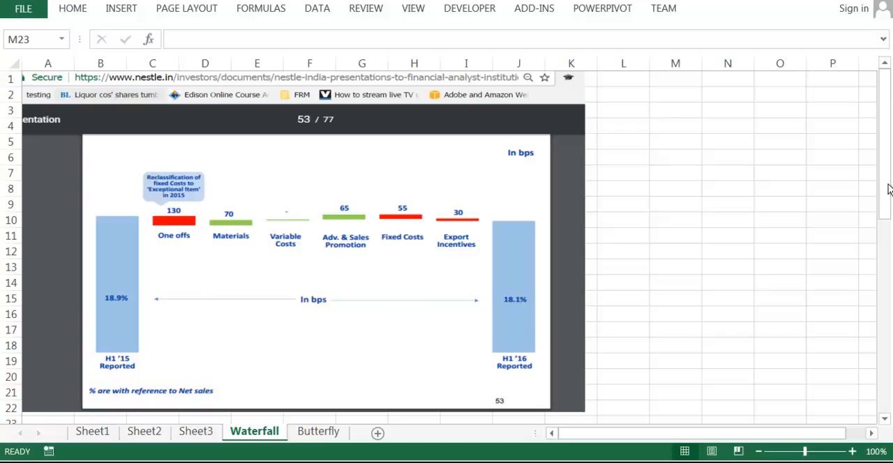
Step: Find and review the revenue, cost and profit figures in rows 54 to 58 of the Waterfall sheet
left_click(887, 218)
left_click_drag(886, 219, 863, 378)
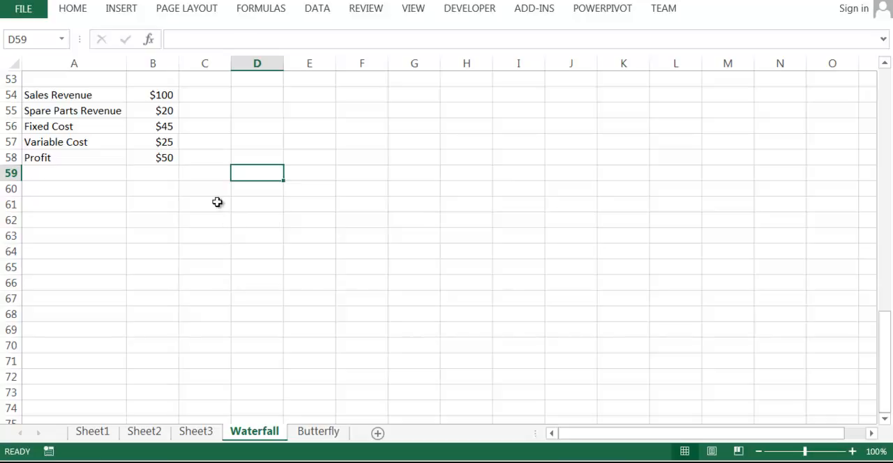
left_click(82, 97)
left_click_drag(81, 96, 89, 158)
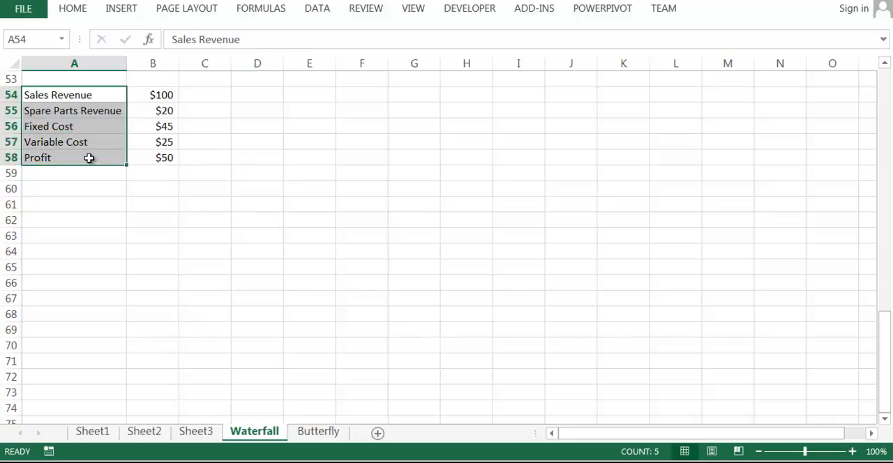
left_click(311, 202)
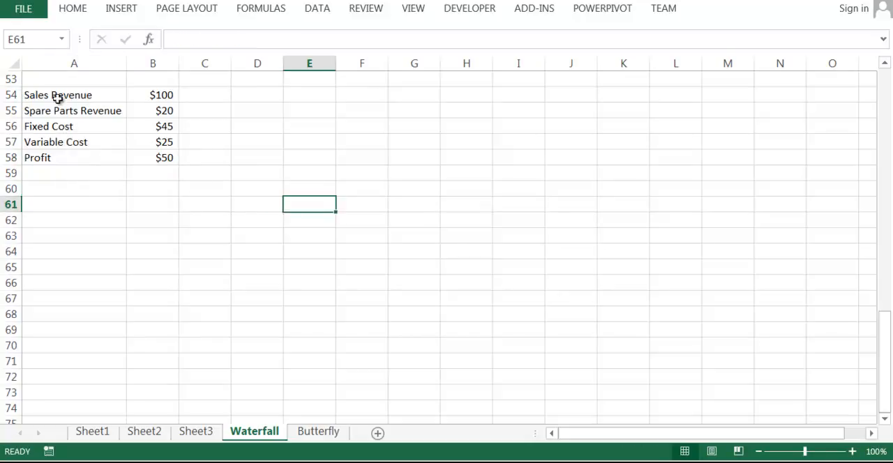
left_click(15, 95)
left_click(24, 142)
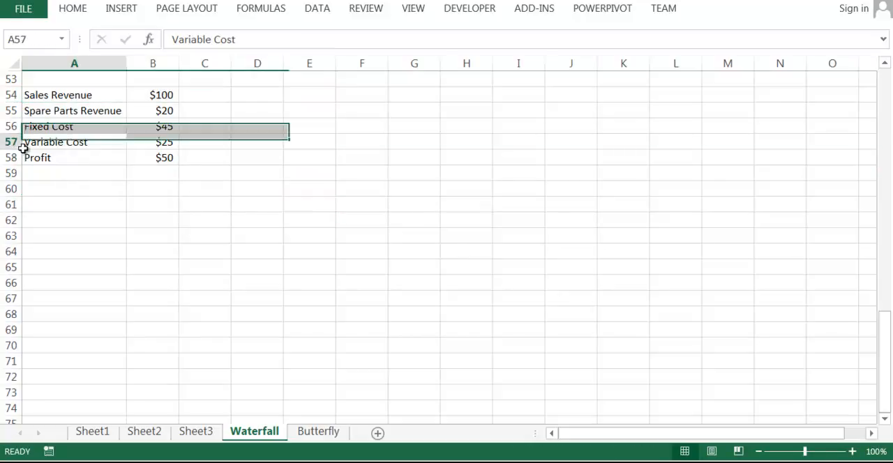
left_click(99, 218)
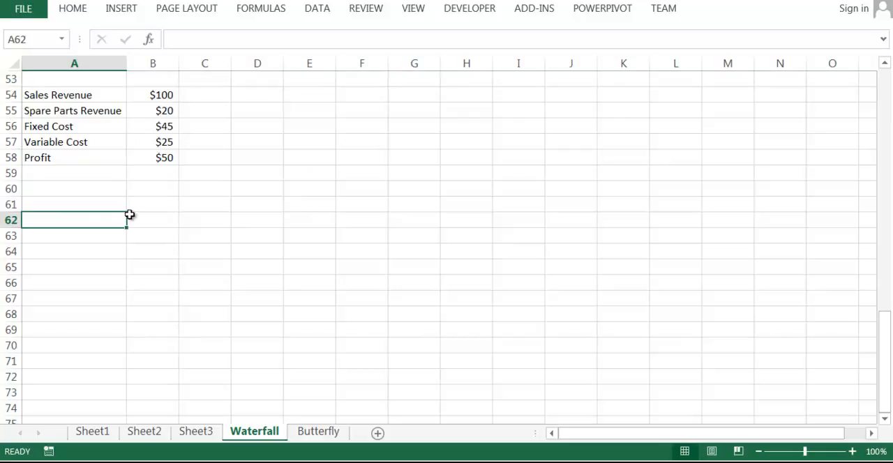
Step: Copy the five labels in A54:A58 and paste them transposed as a header row starting at B64
left_click_drag(72, 98, 78, 158)
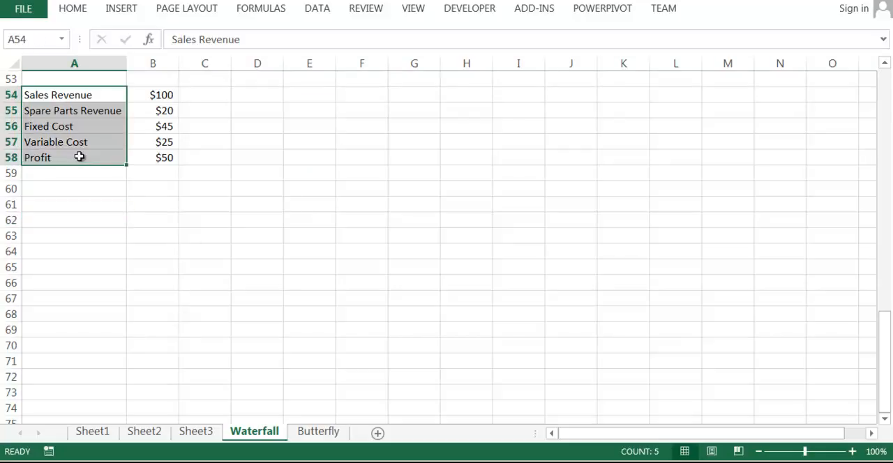
key("ctrl+c")
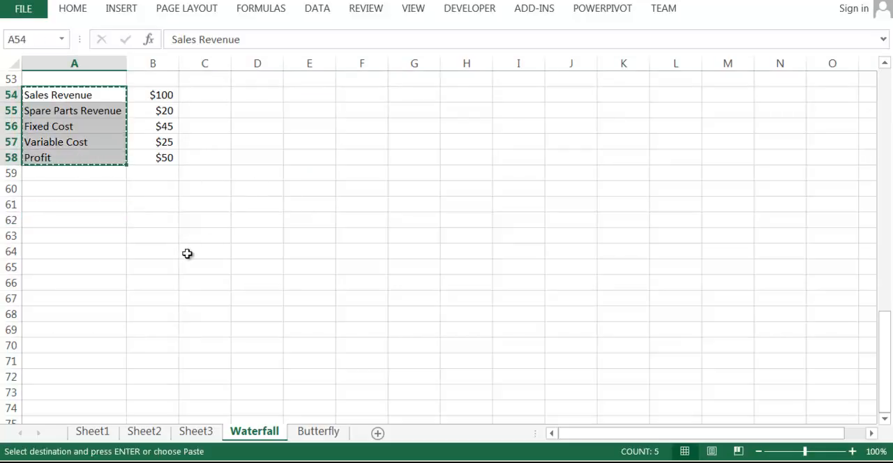
left_click(160, 252)
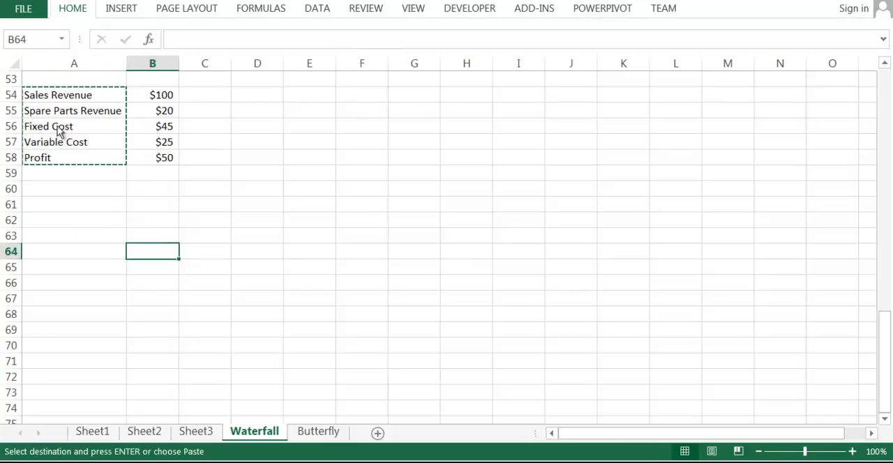
Step: Autofit the widths of columns B to F to the header labels in row 64
double_click(178, 62)
double_click(253, 63)
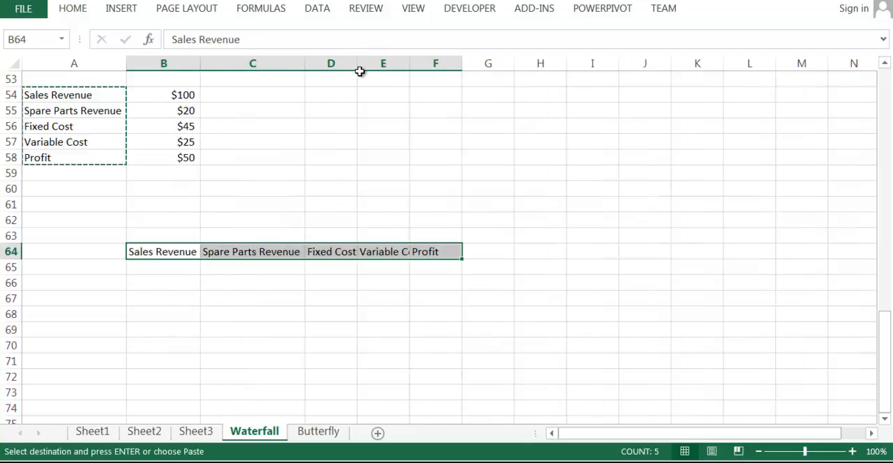
double_click(358, 67)
double_click(413, 64)
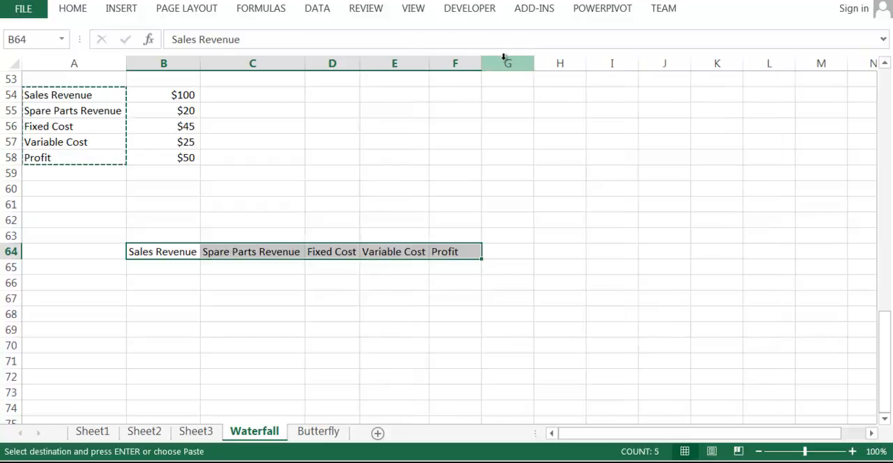
double_click(481, 63)
Step: Apply all borders to the table range B64:F70
left_click(561, 263)
left_click_drag(147, 250, 450, 347)
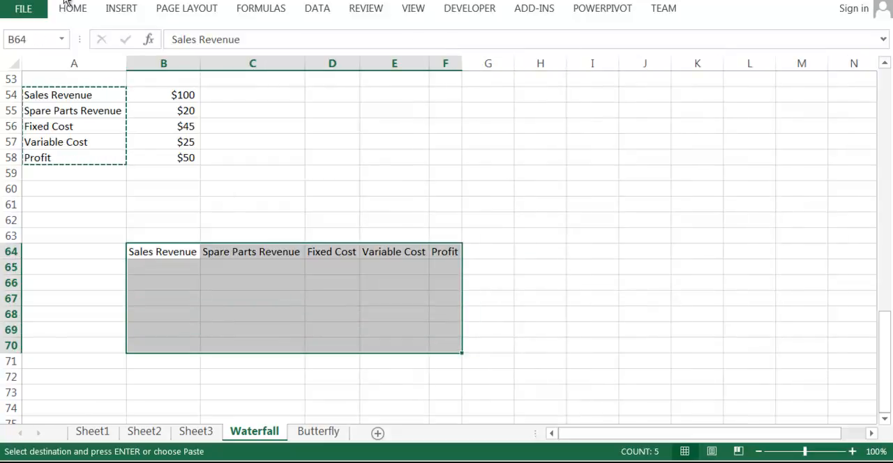
left_click(208, 141)
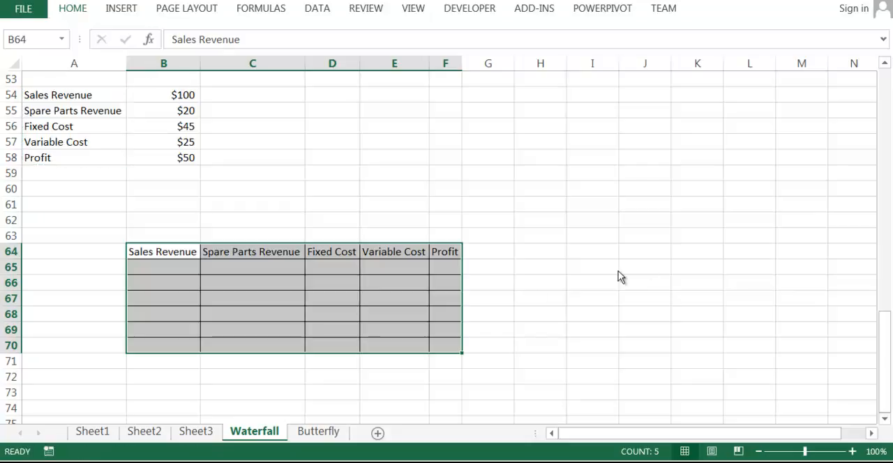
left_click(483, 199)
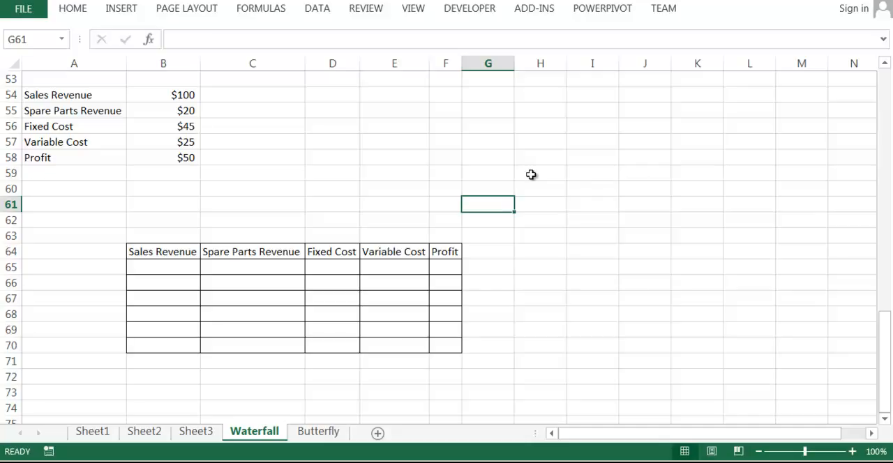
Step: Link the first two diagonal table cells to the source figures: =B54 in B65 and =B55 in C66
left_click(168, 262)
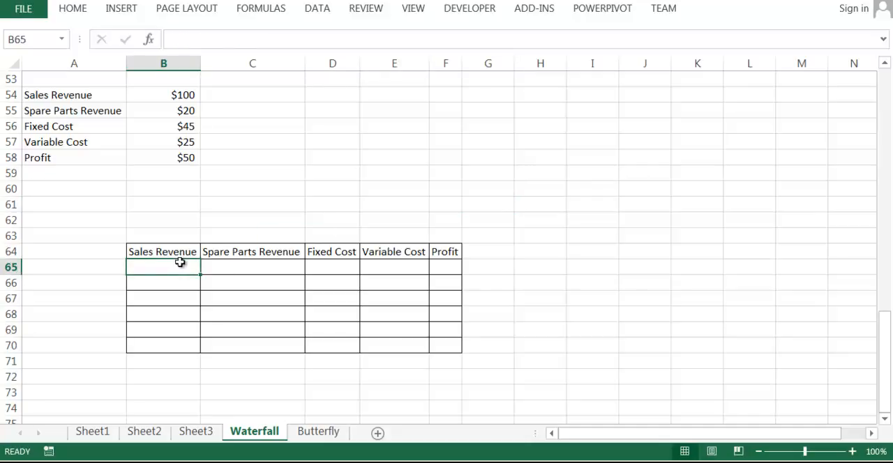
type("=")
left_click(171, 95)
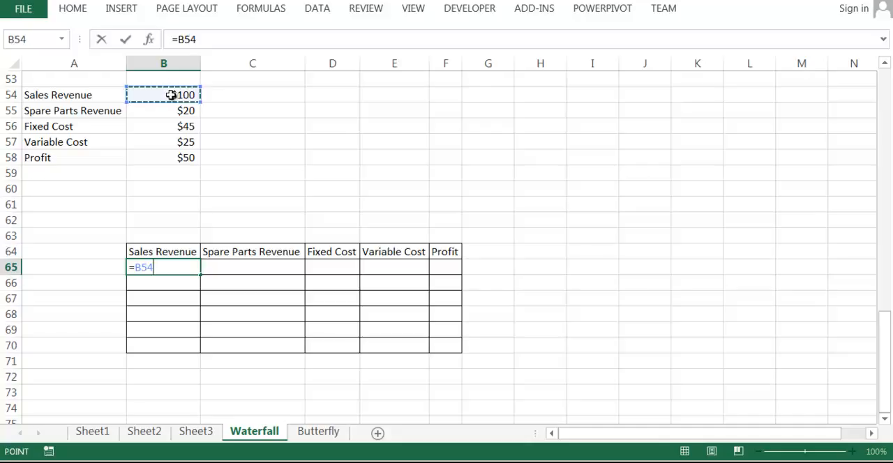
key("Return")
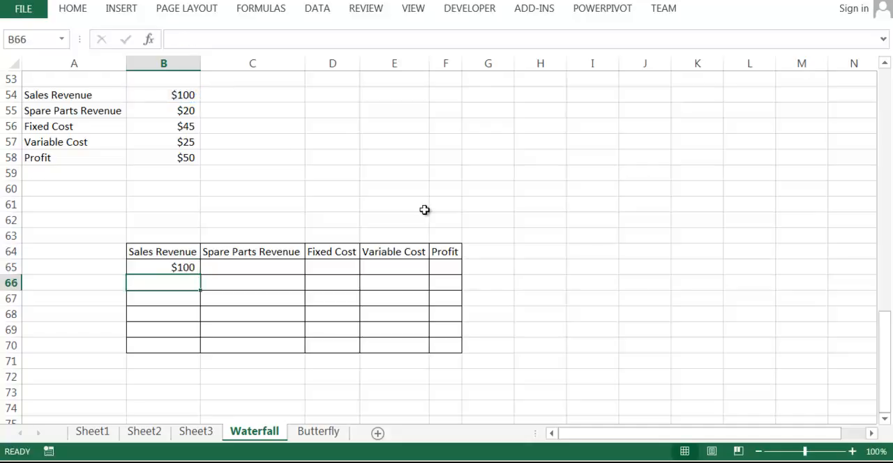
key("Right")
type("=")
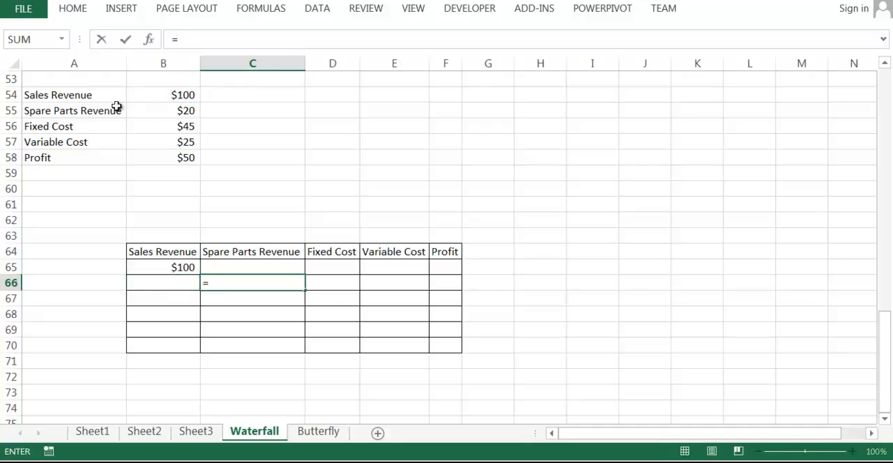
left_click(187, 110)
key("Return")
Step: Complete the diagonal by linking D67 to B56, E68 to B57 and F69 to B58
key("Right")
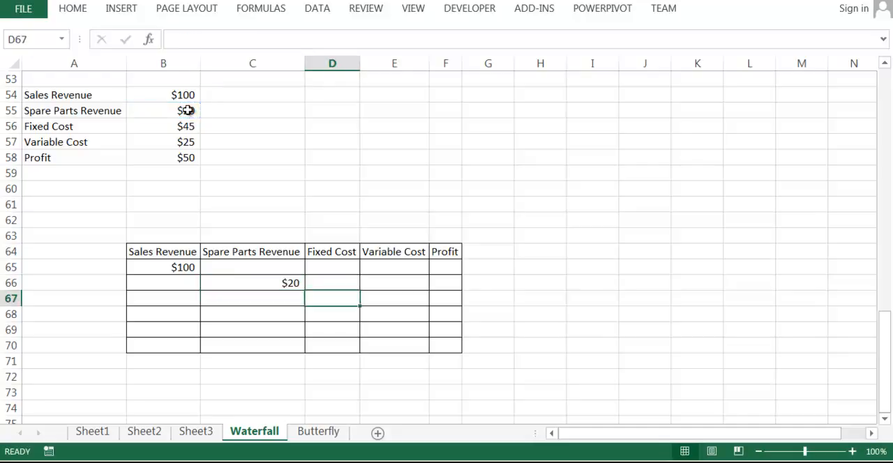
type("=")
left_click(178, 128)
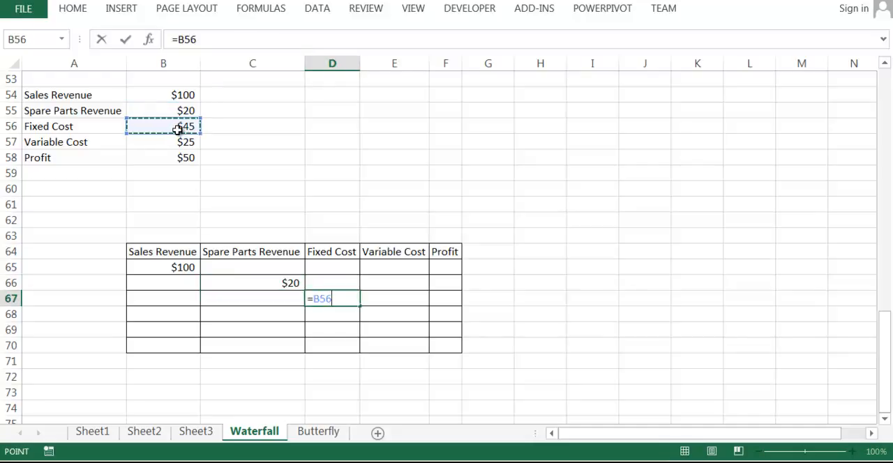
key("Return")
key("Right")
type("=")
left_click(186, 142)
key("Return")
key("Right")
type("=")
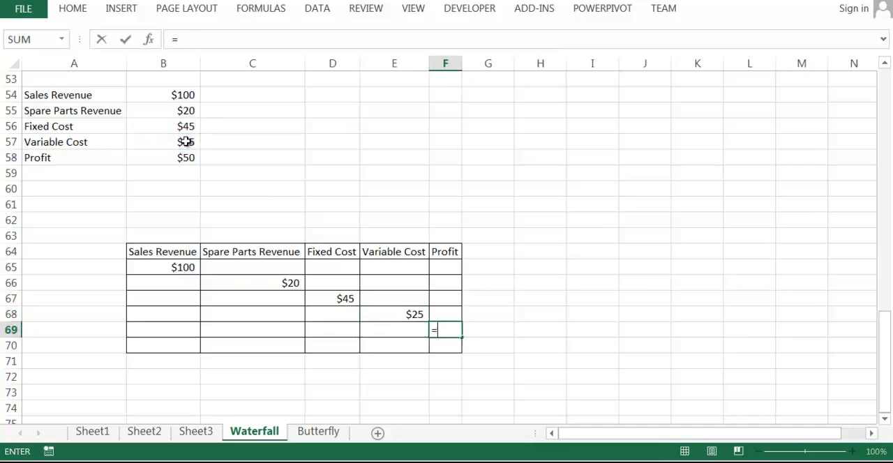
left_click(185, 159)
key("Return")
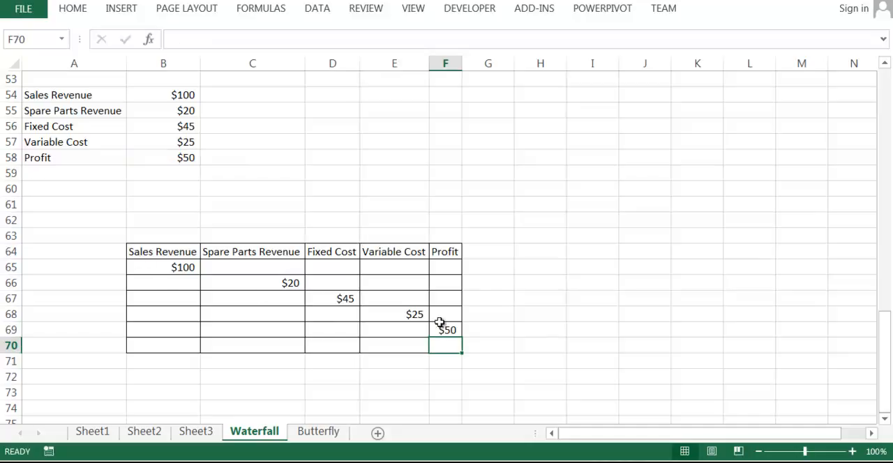
Step: Number the first three table rows 1, 2 and 3 in cells A65 to A67
left_click(151, 268)
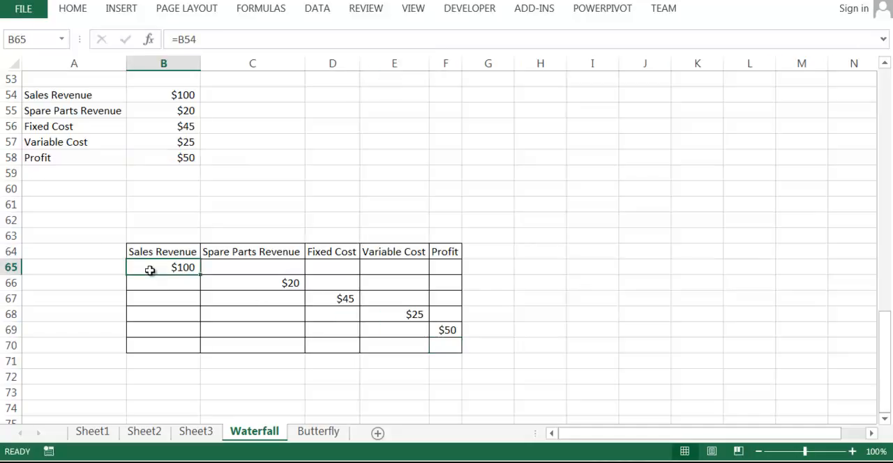
left_click(86, 266)
type("1")
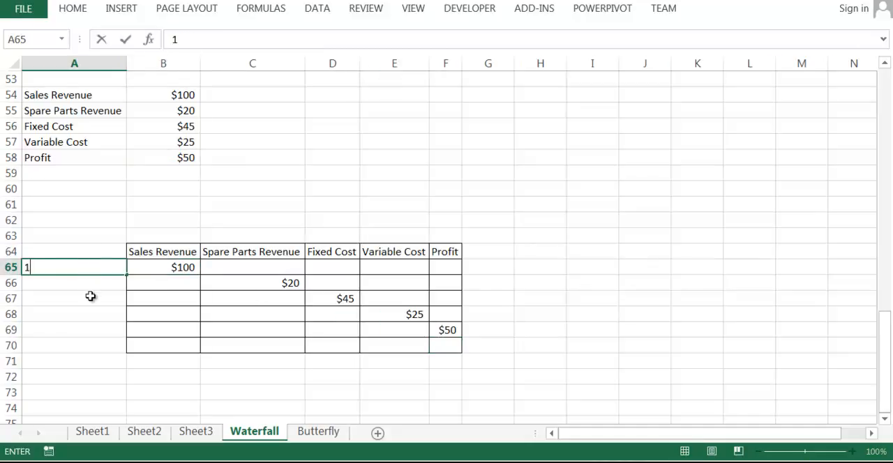
key("Return")
type("2")
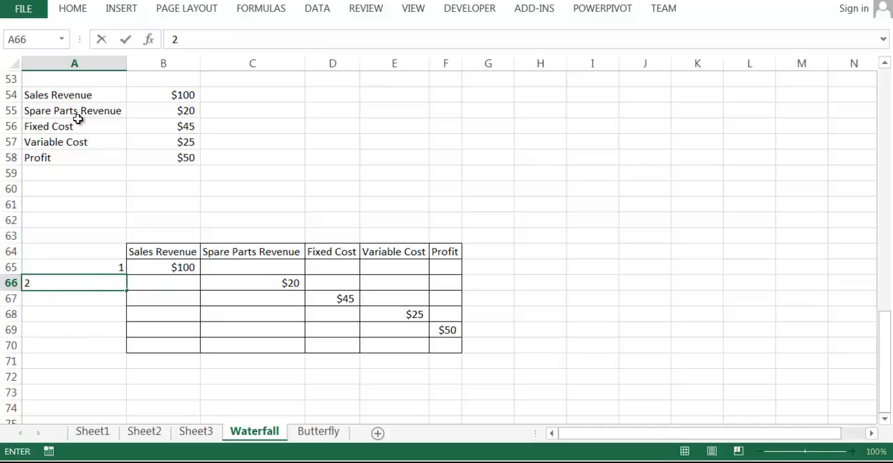
left_click(77, 124)
left_click(113, 297)
type("3")
left_click(74, 129)
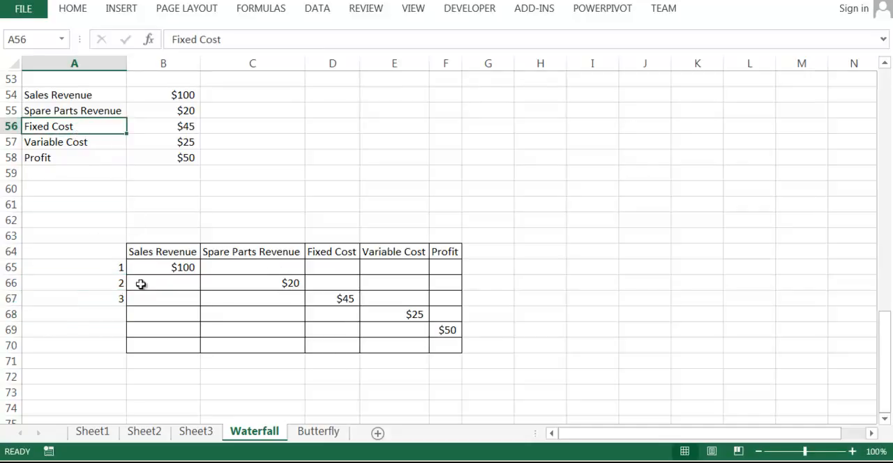
Step: Number the remaining table rows 4 and 5 in cells A68 and A69
left_click(109, 325)
left_click(110, 313)
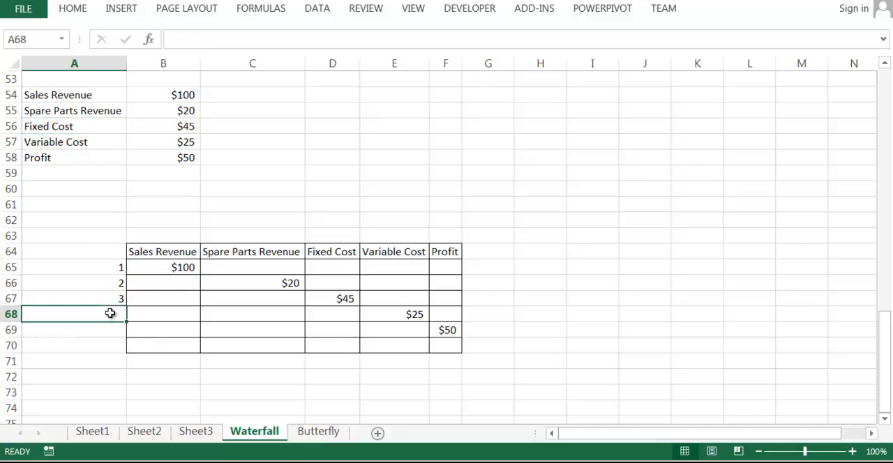
type("4")
key("Return")
type("5")
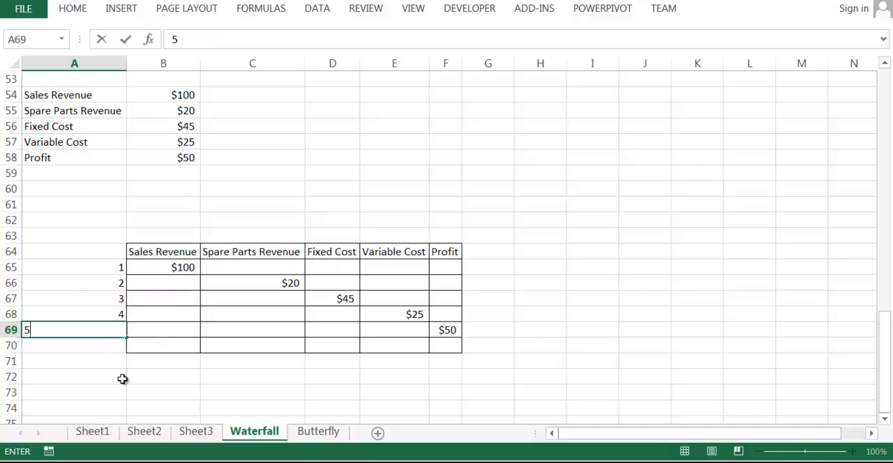
left_click(110, 375)
Step: Delete the surplus empty row 70 below the table
left_click_drag(8, 346, 7, 346)
right_click(9, 346)
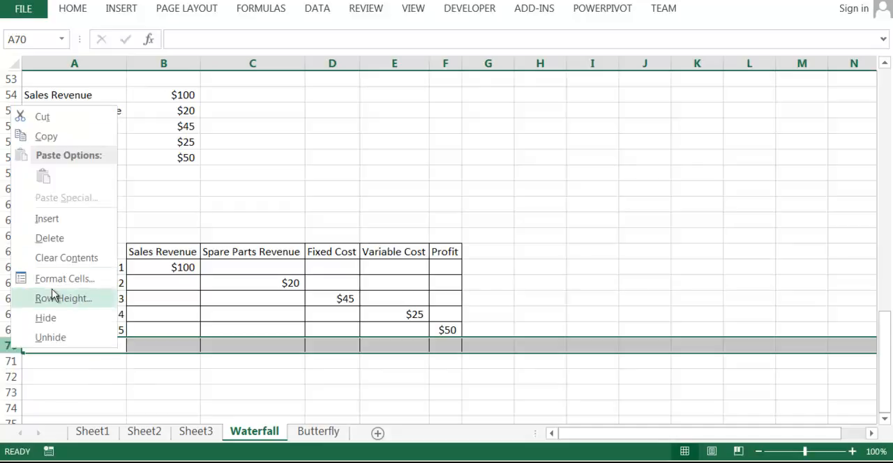
left_click(53, 237)
Step: Enter the sequence numbers 1 to 5 beside the source figures in C54:C58
left_click(279, 94)
type("1")
key("Return")
type("2")
key("Return")
type("3")
key("Return")
type("4")
key("Return")
type("5")
left_click(394, 173)
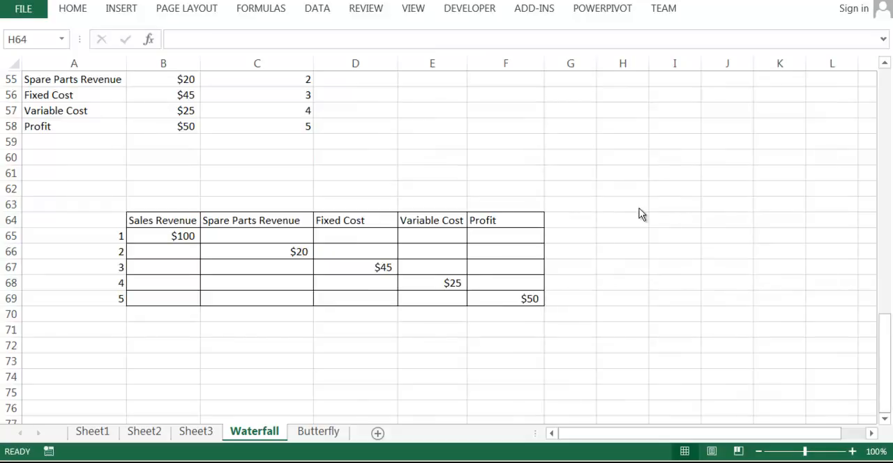
Step: Carry the sales revenue across row 1 of the table by entering =B65 in the Spare Parts Revenue cell C65
left_click(104, 236)
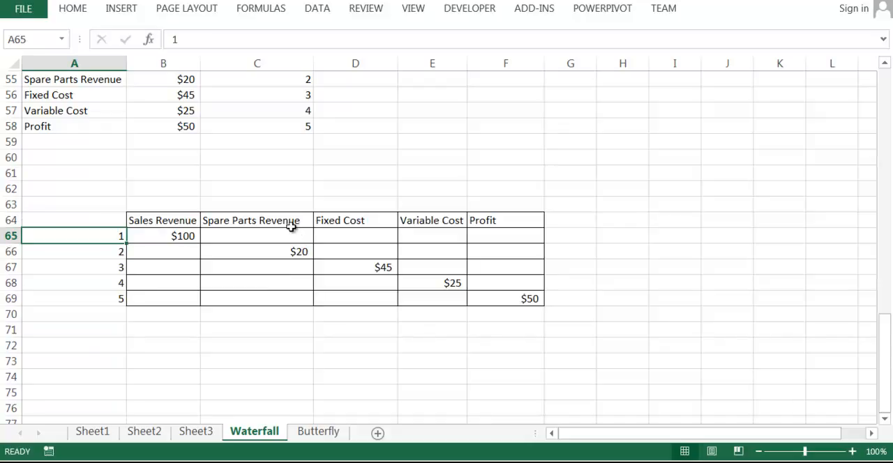
left_click(277, 235)
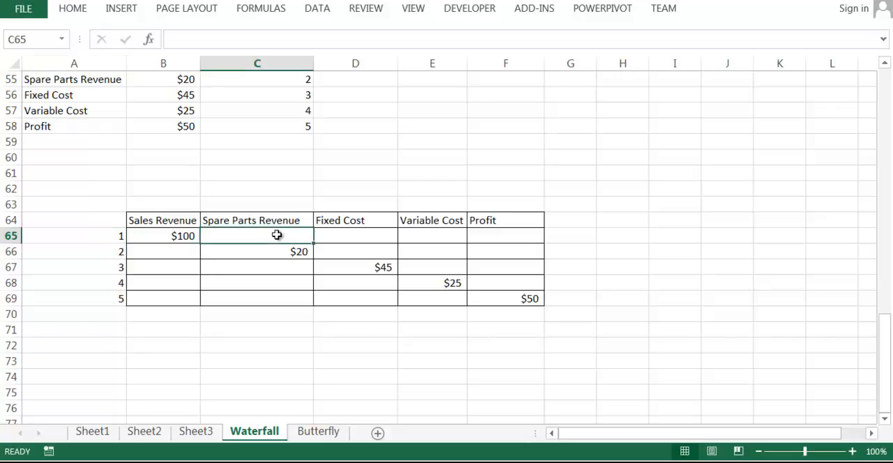
left_click(251, 190)
left_click(246, 236)
type("=")
left_click(183, 237)
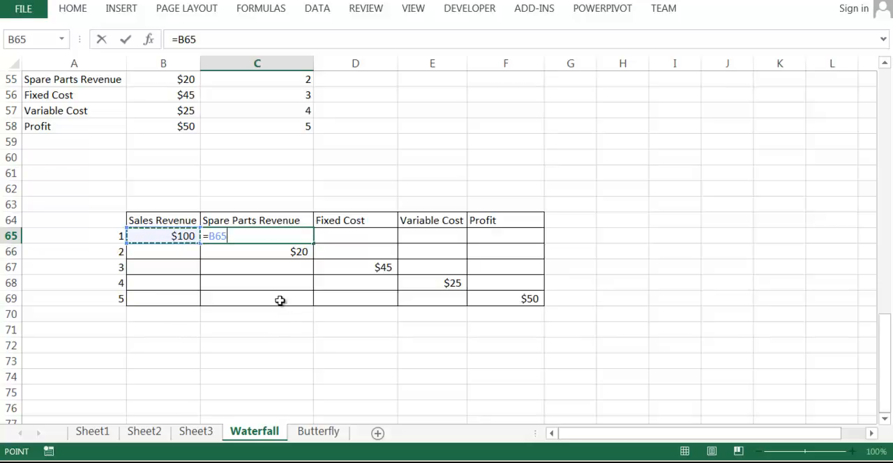
key("Tab")
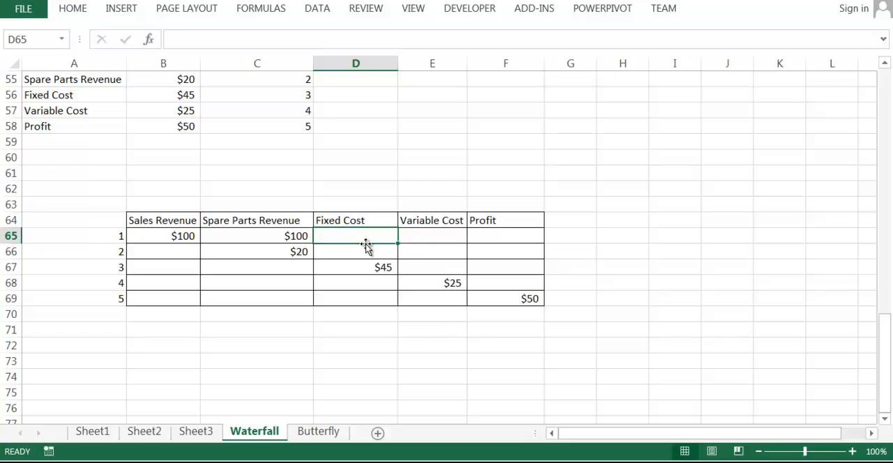
Step: Enter the formula =C65+C66-D67 in the Fixed Cost cell D65 of table row 1
type("=")
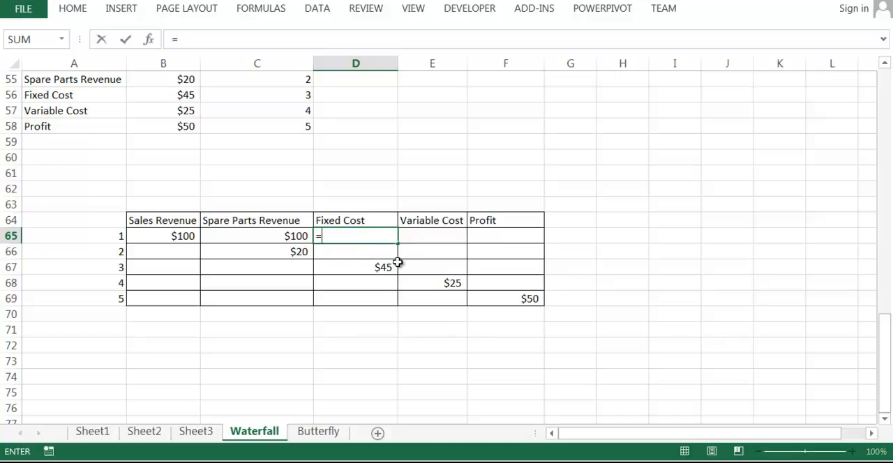
left_click(288, 237)
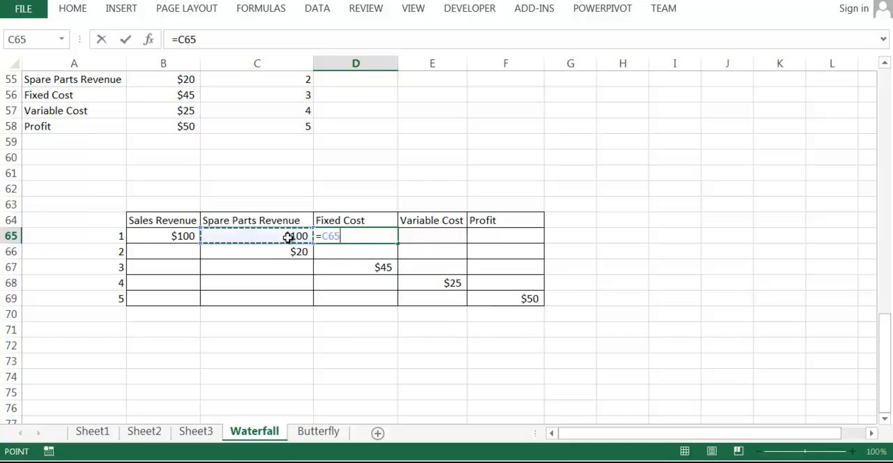
type("+")
left_click(286, 247)
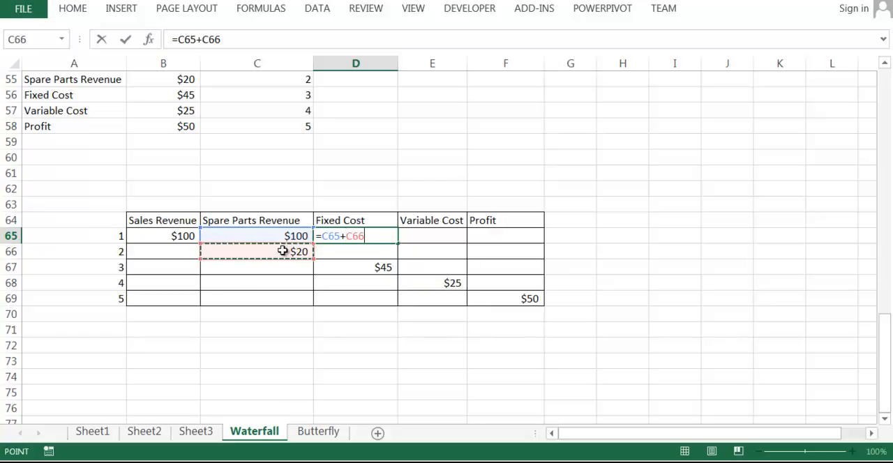
type("-")
left_click(376, 263)
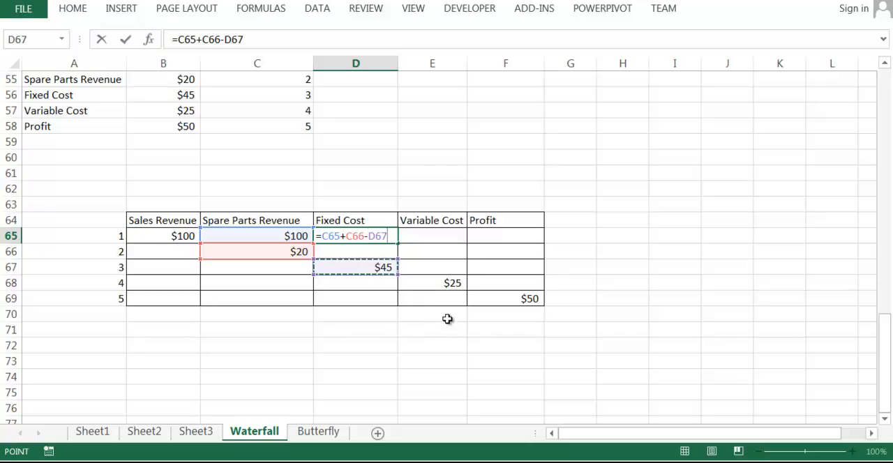
key("Return")
key("Left")
left_click(355, 240)
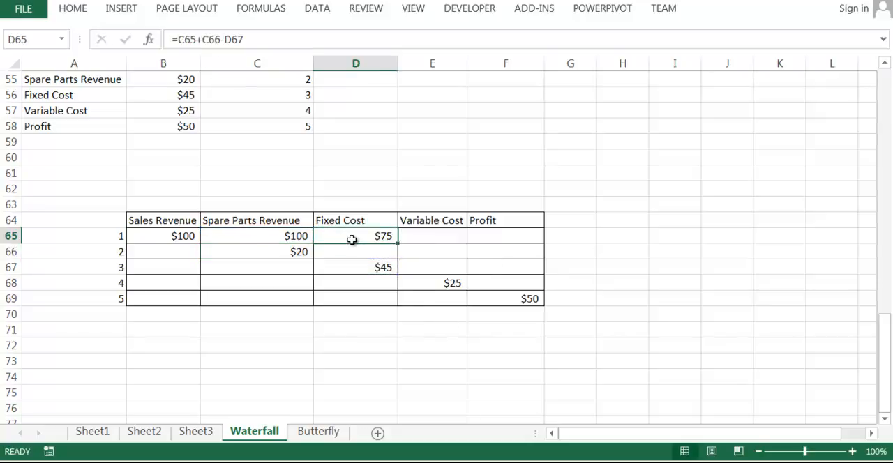
key("ctrl+2")
mouse_move(395, 226)
left_mouse_down()
mouse_move(360, 240)
mouse_move(395, 226)
left_mouse_up()
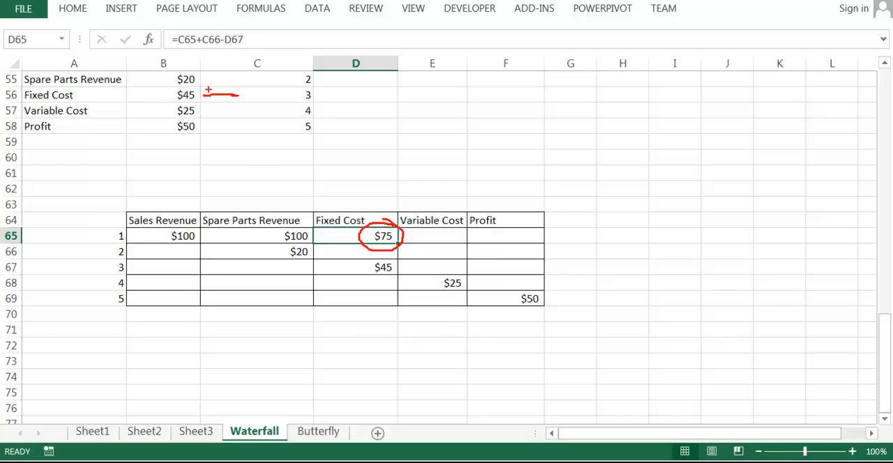
left_click_drag(377, 225, 403, 199)
left_click_drag(225, 110, 207, 115)
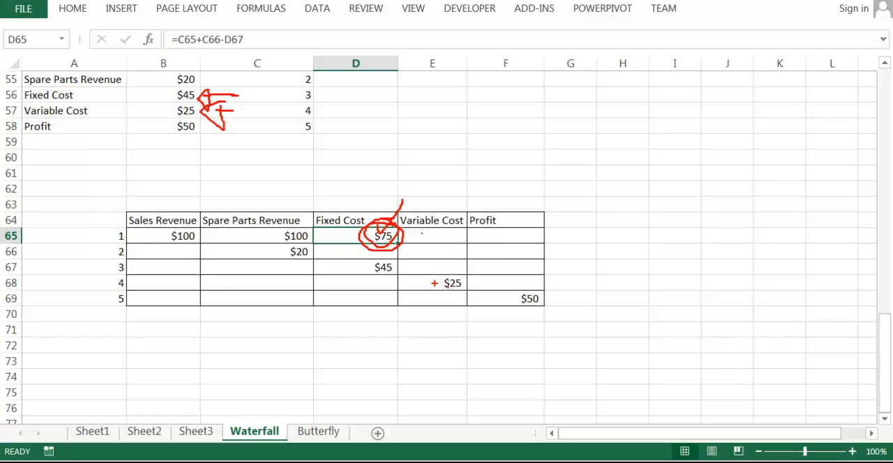
key("Escape")
Step: Enter the formula =D65-E68 in the Variable Cost cell E65 of table row 1
left_click(446, 237)
type("=")
key("Left")
type("-")
key("Down")
key("Down")
key("Down")
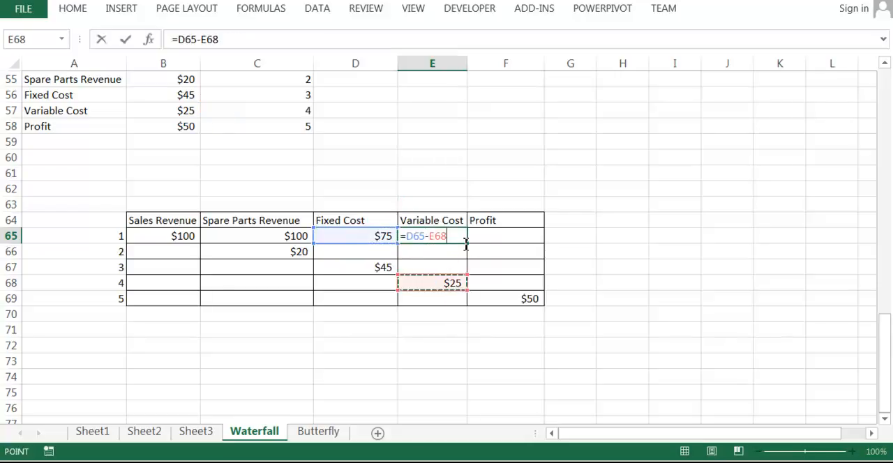
key("Return")
Step: Enter the formula =E65-F69 in the Profit cell F65 of table row 1
left_click(502, 236)
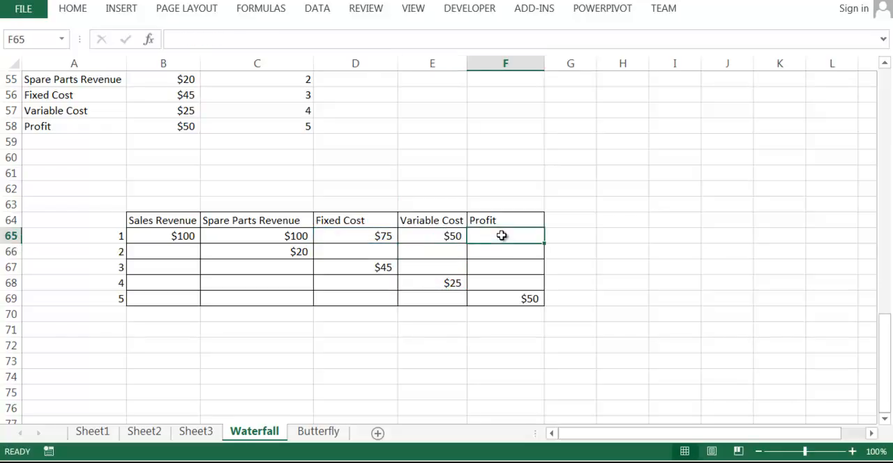
type("=")
left_click(439, 238)
type("-")
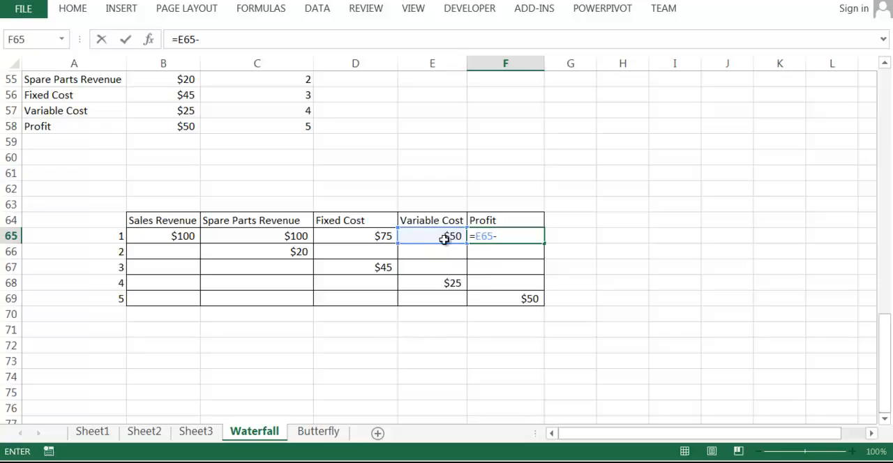
left_click(495, 300)
key("Return")
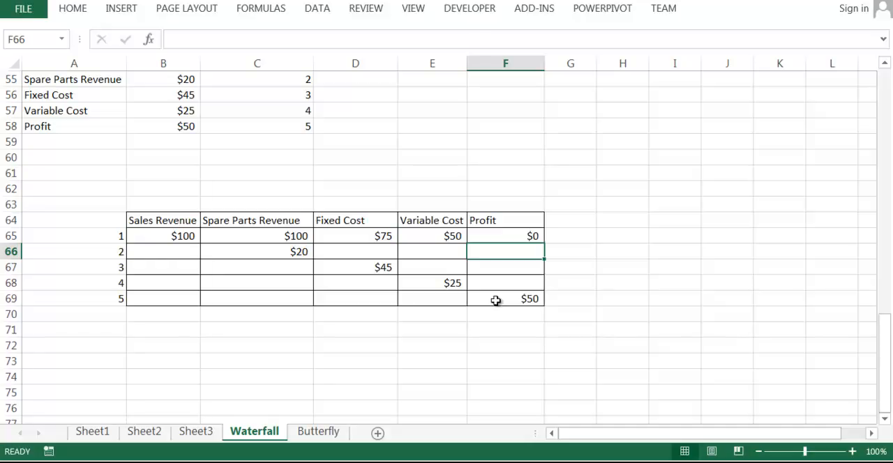
key("Left")
key("Left")
key("Left")
key("Left")
key("Up")
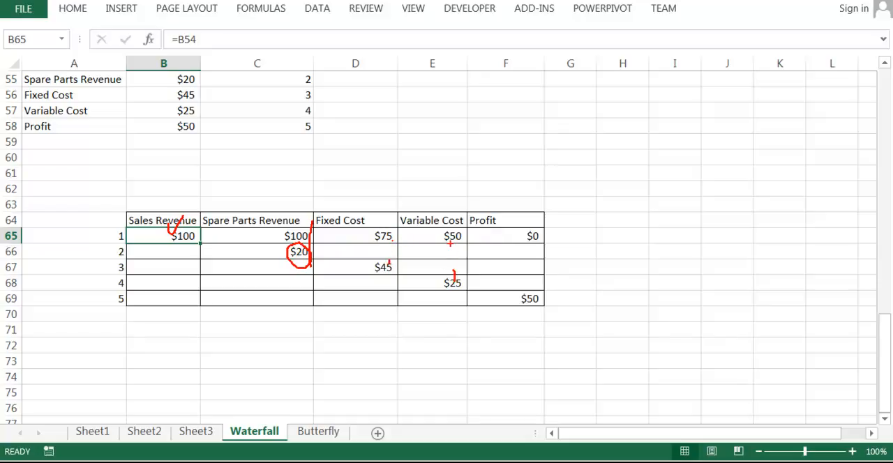
key("Escape")
left_click(637, 295)
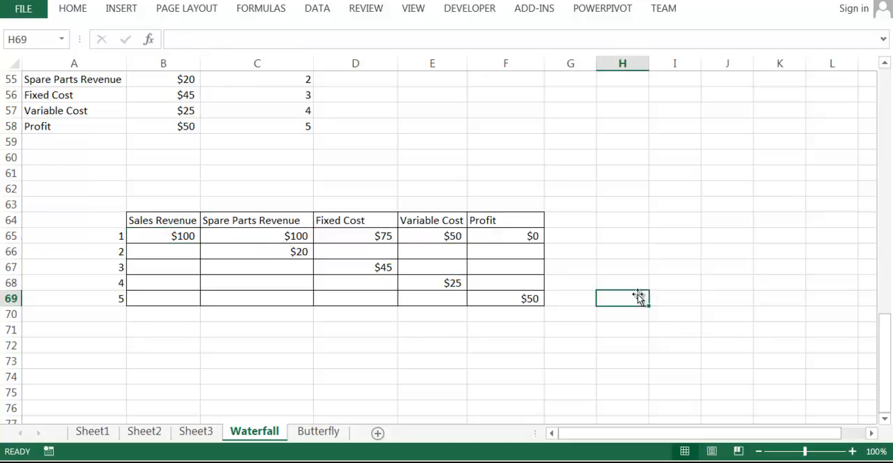
Step: Insert a stacked column chart based on the table range B64:F69
left_click_drag(132, 217, 519, 299)
left_click(122, 8)
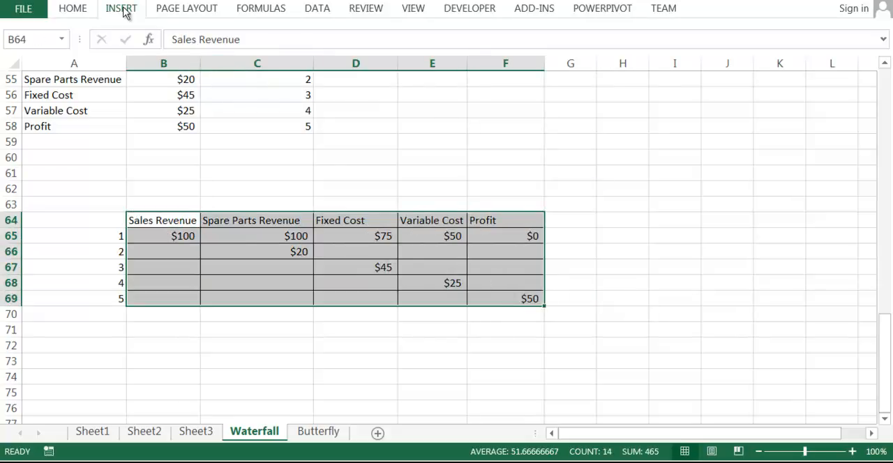
left_click(389, 34)
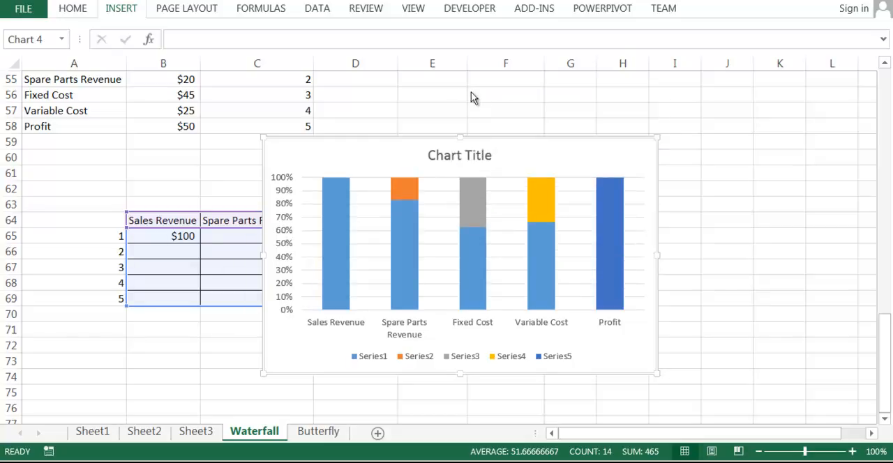
left_click(451, 98)
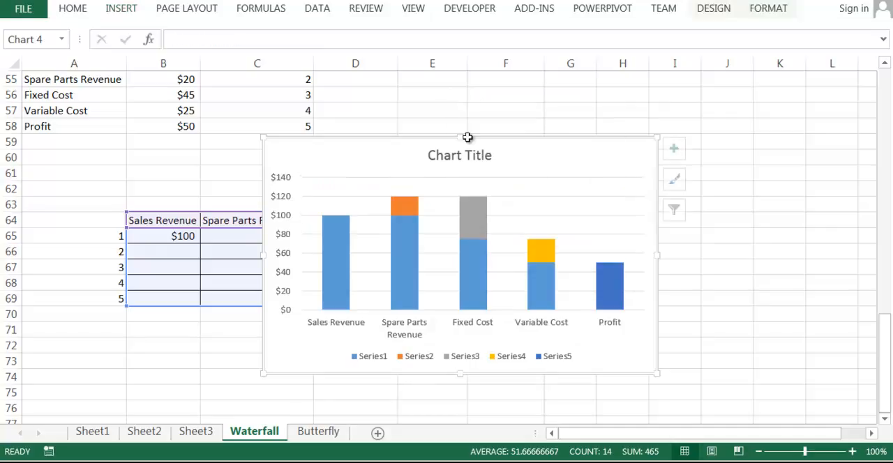
Step: Change the chart title to Waterfall and close the title formatting options
double_click(447, 156)
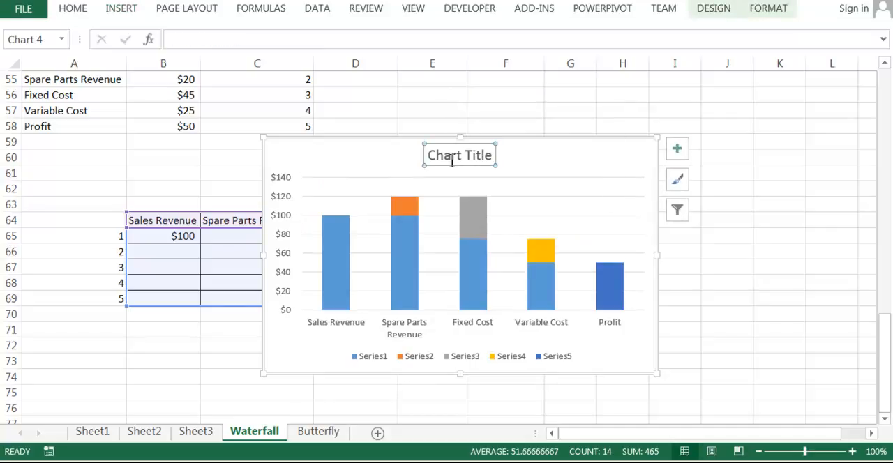
type("W")
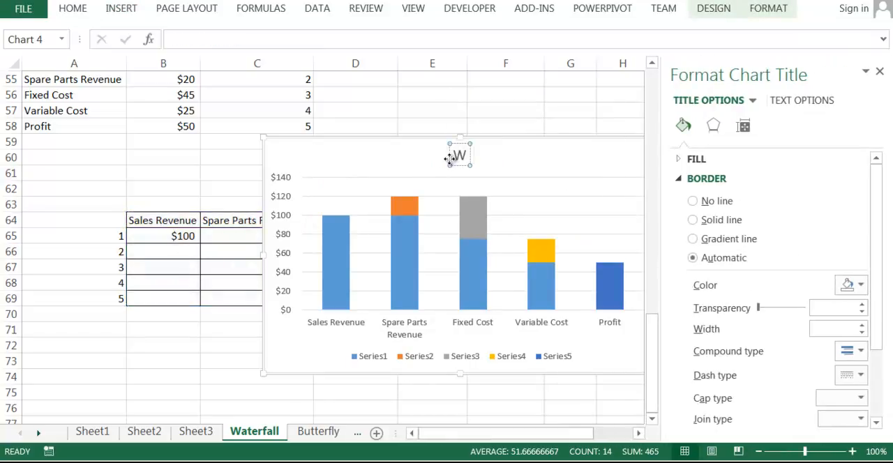
type("aterfall")
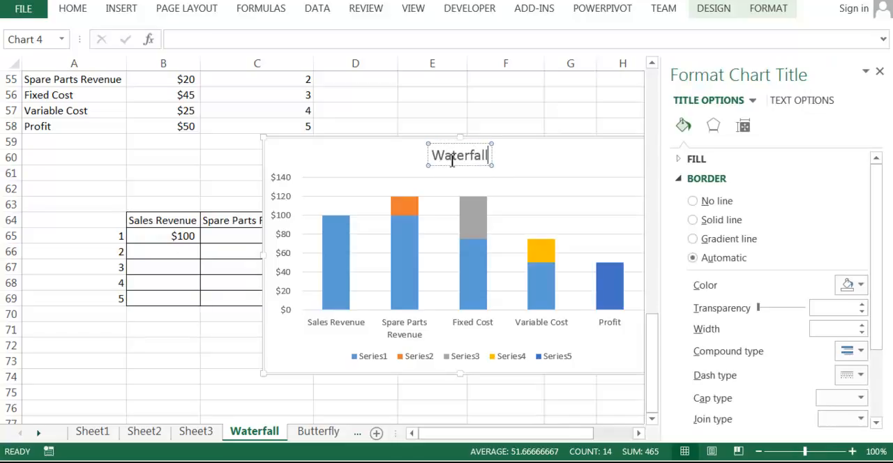
left_click(880, 72)
Step: Remove the legend and the vertical value axis from the Waterfall chart
left_click(417, 363)
key("Delete")
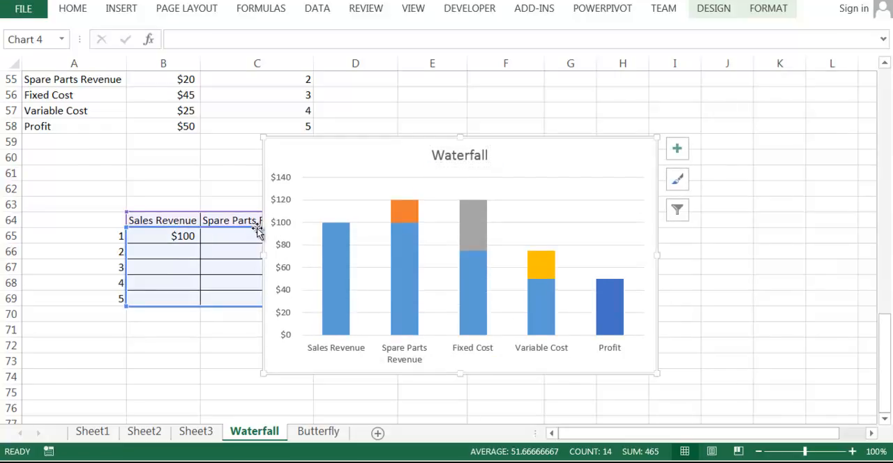
left_click(282, 226)
key("Delete")
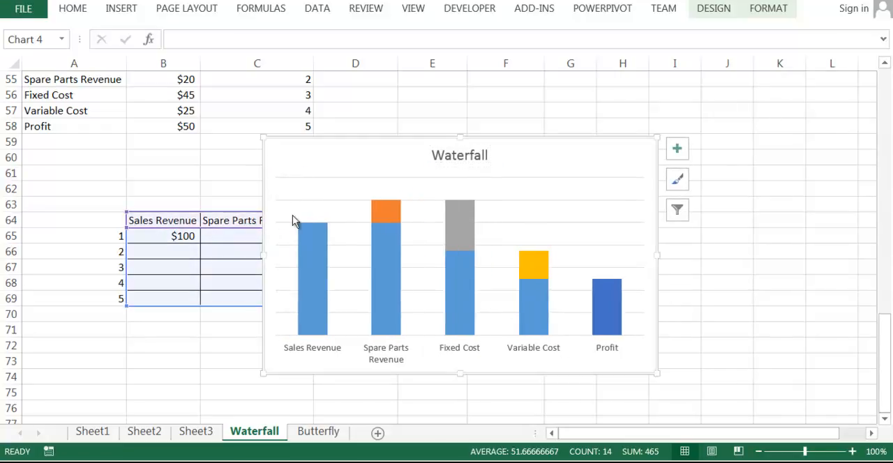
Step: Delete the chart's horizontal gridlines and shift the chart about one column to the right, uncovering the Spare Parts Revenue column
left_click(543, 207)
left_click(549, 204)
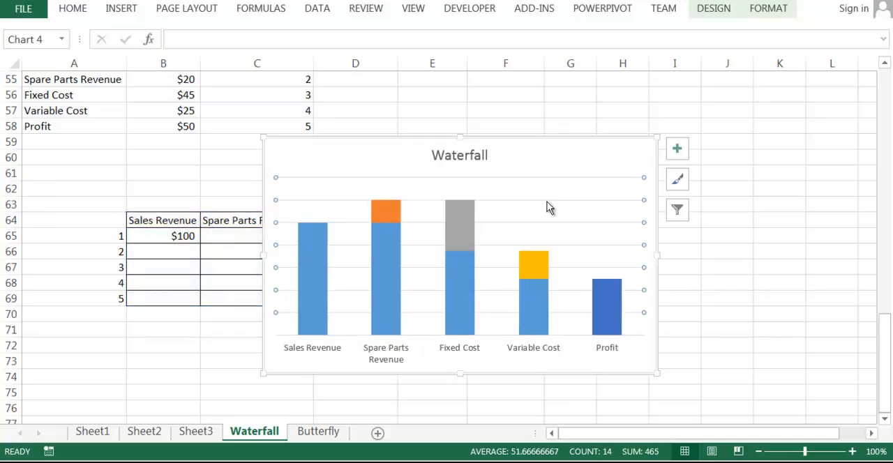
key("Delete")
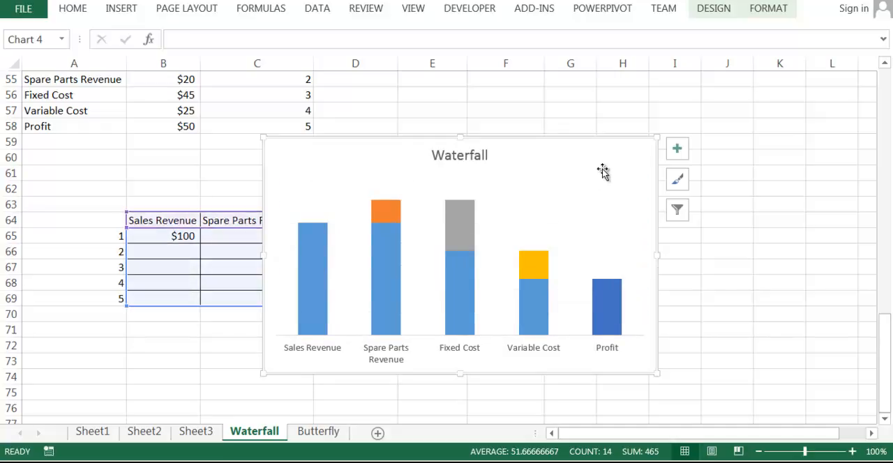
left_click_drag(615, 150, 672, 153)
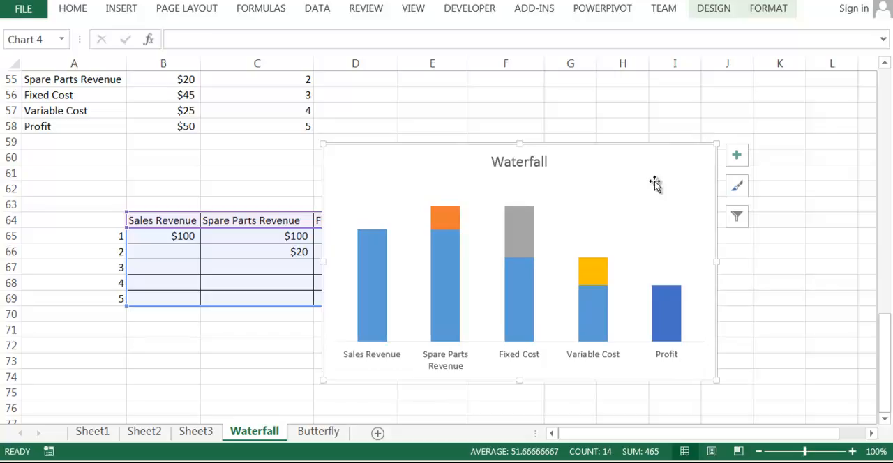
Step: Fill the orange upper segment of the Spare Parts Revenue column with green
left_click(447, 220)
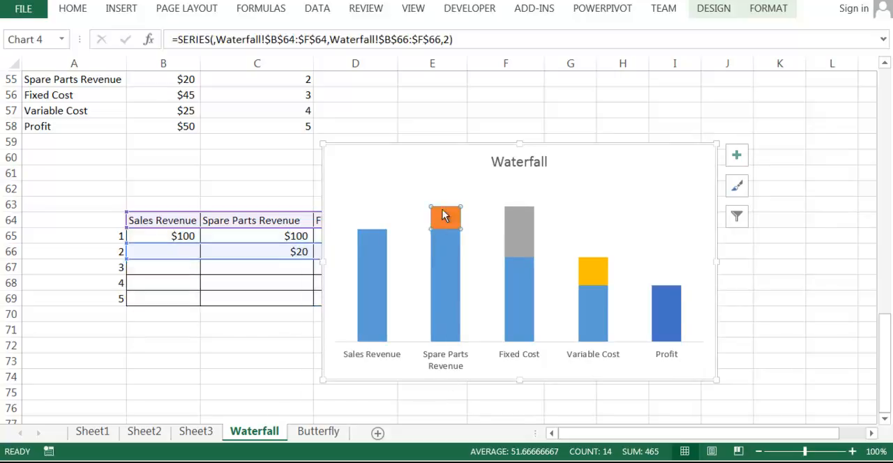
right_click(444, 224)
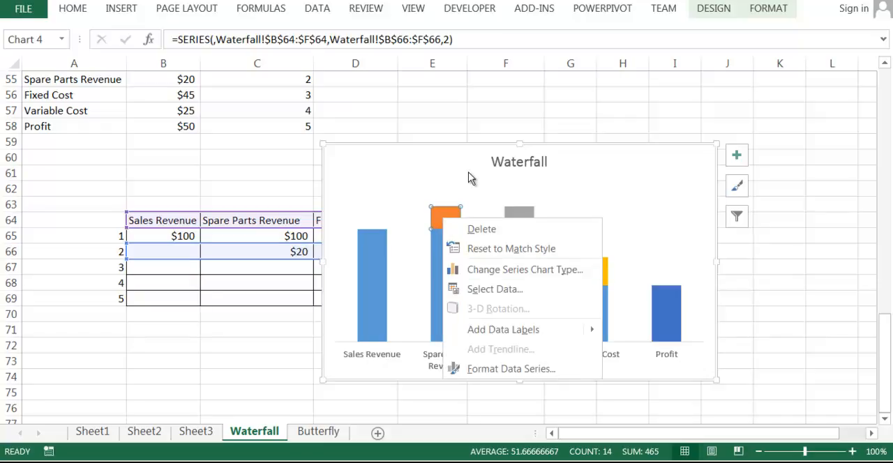
left_click(492, 319)
left_click(507, 342)
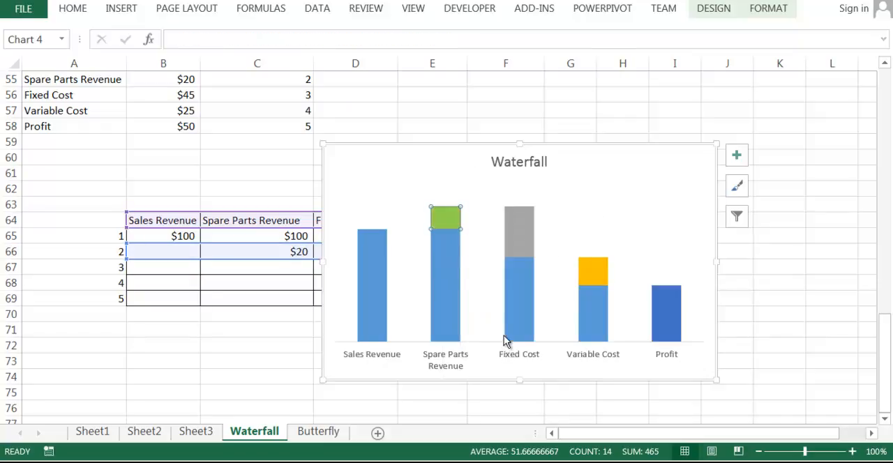
left_click(642, 213)
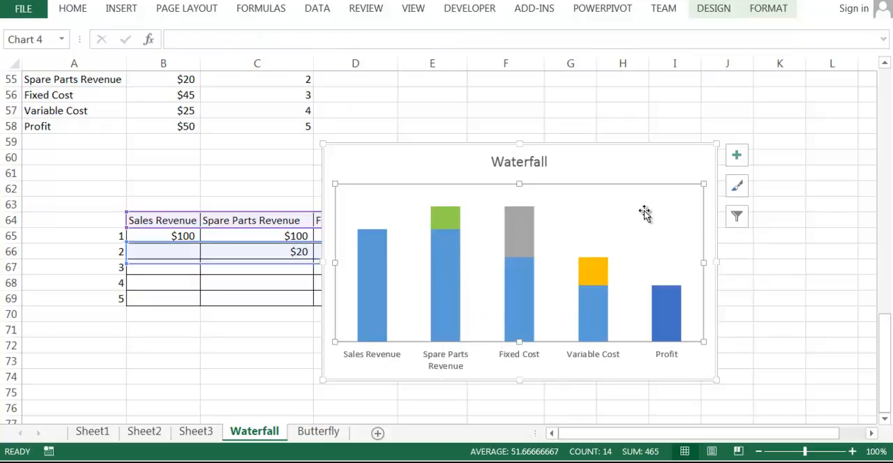
Step: Fill the upper segments of the Fixed Cost and Variable Cost columns with red
left_click(520, 224)
right_click(520, 224)
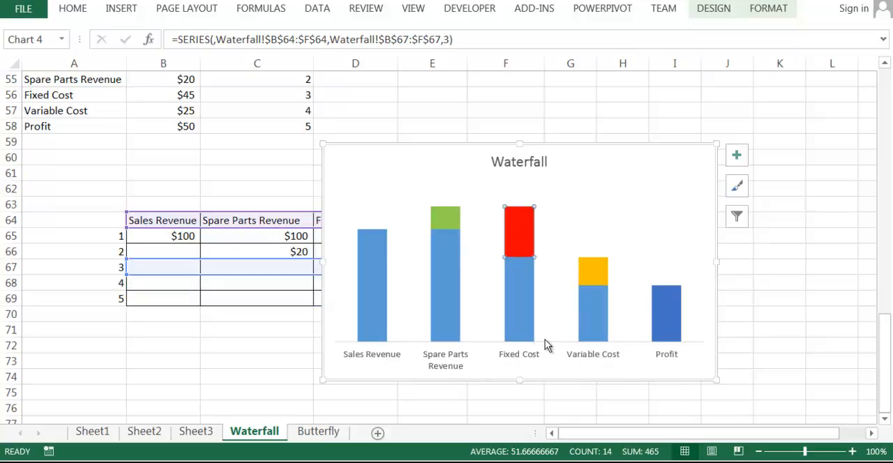
left_click(593, 267)
right_click(592, 268)
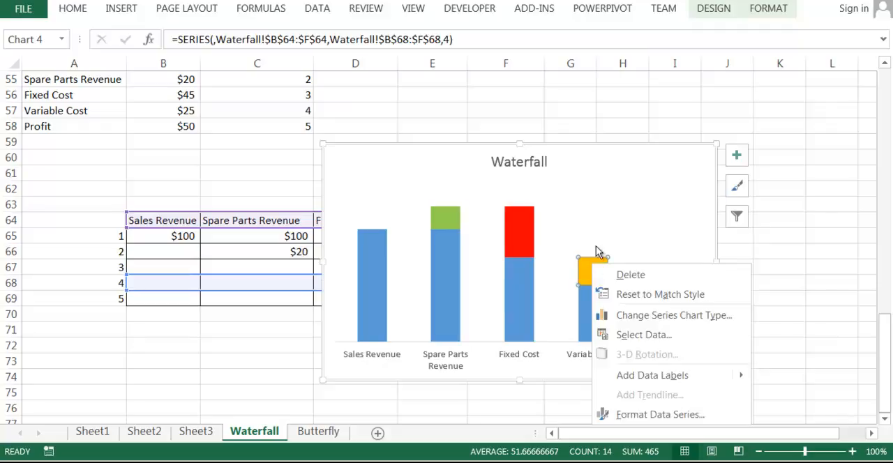
left_click(616, 218)
left_click(612, 115)
left_click(675, 260)
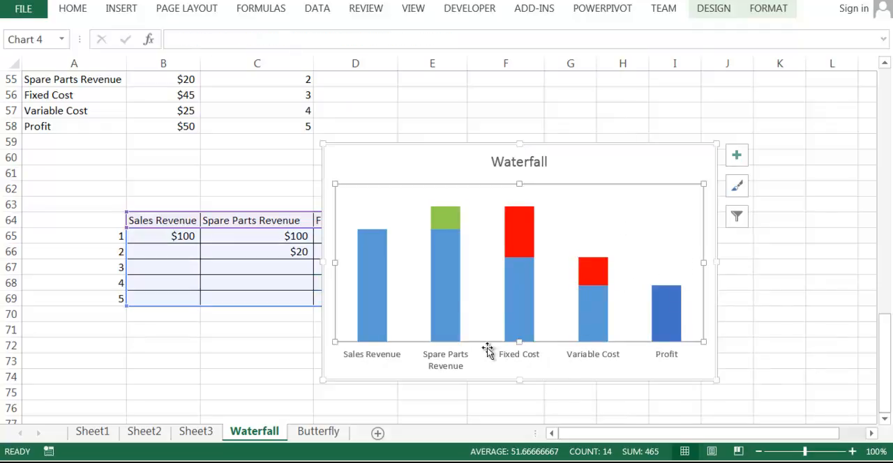
Step: Remove the fill from the lower blue segment of the Spare Parts Revenue column
left_click(450, 283)
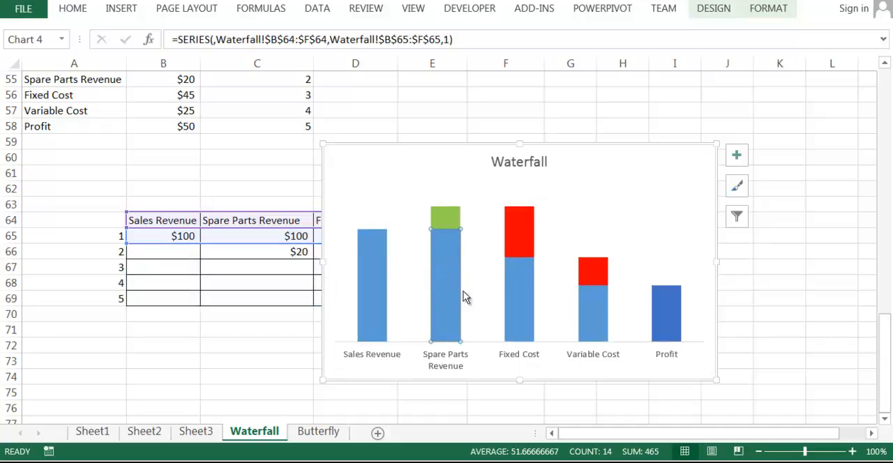
key("ctrl+2")
mouse_move(442, 236)
left_mouse_down()
mouse_move(429, 283)
mouse_move(444, 307)
mouse_move(449, 293)
left_mouse_up()
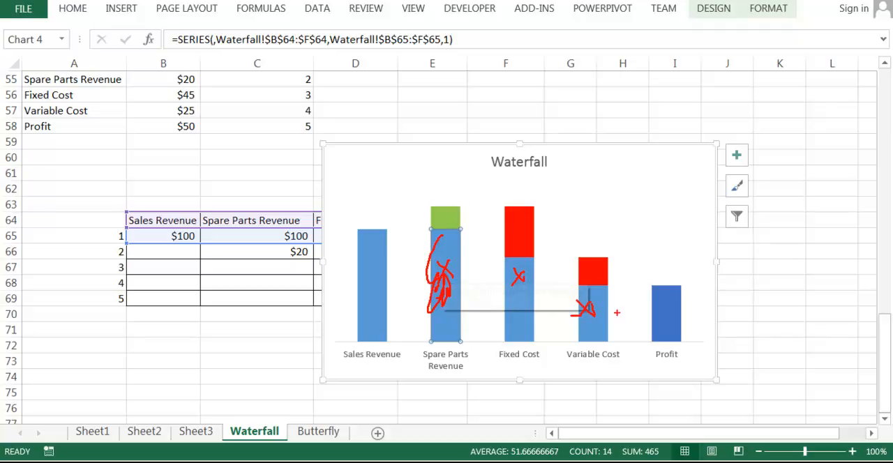
key("Escape")
right_click(442, 270)
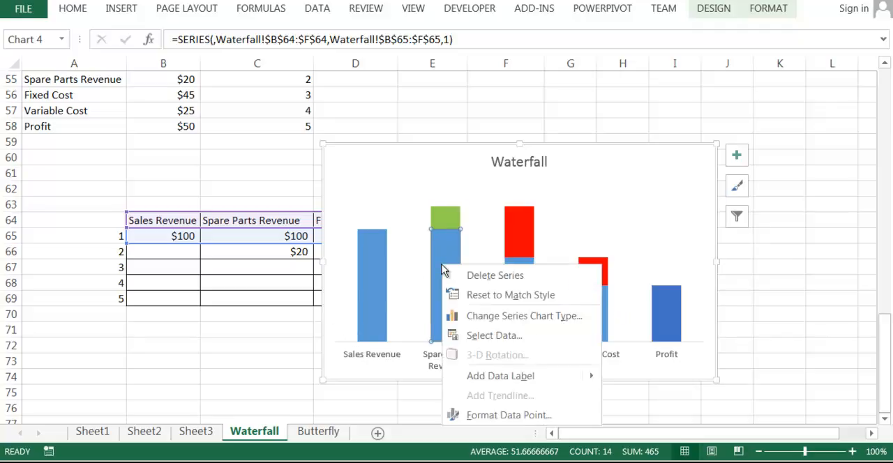
key("Escape")
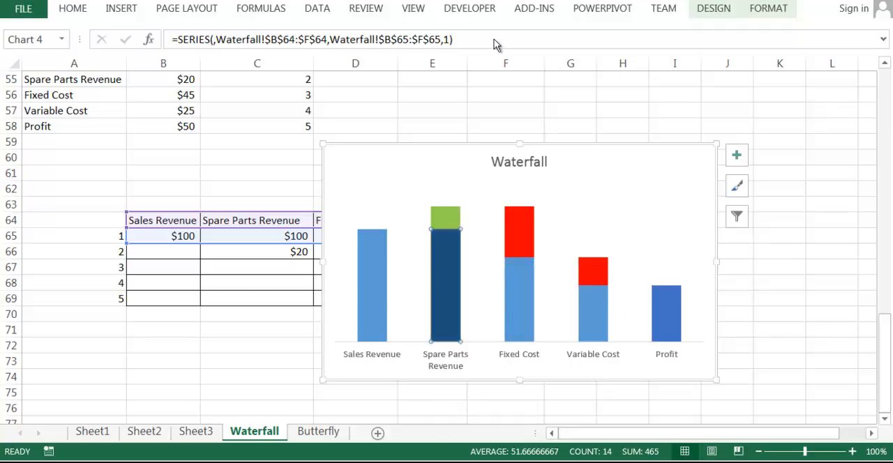
Step: Remove the fill from the lower blue segments of the Fixed Cost and Variable Cost columns and deselect the chart
left_click(522, 286)
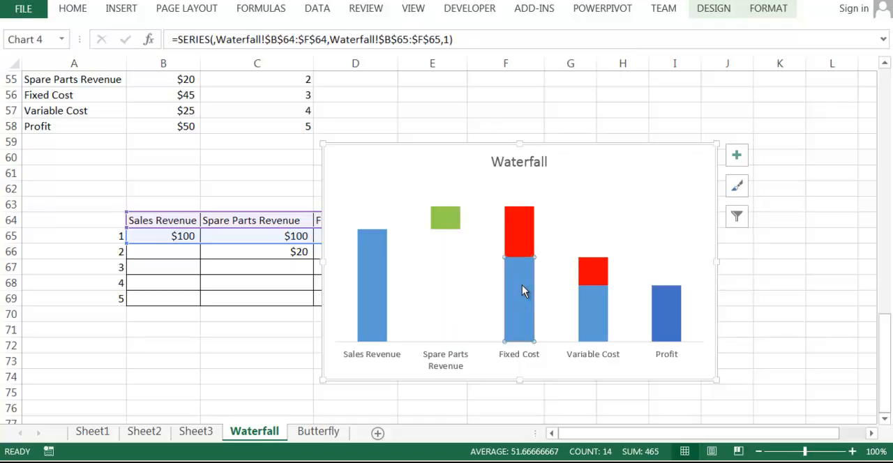
right_click(522, 284)
key("Escape")
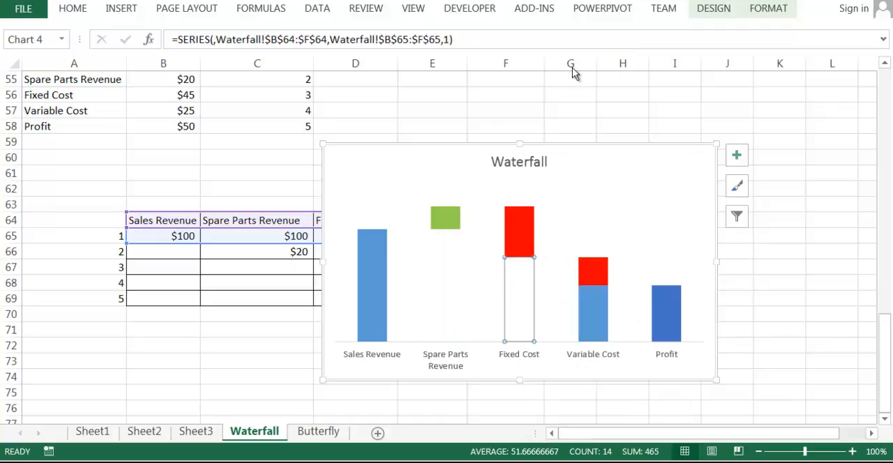
left_click(597, 2)
right_click(605, 311)
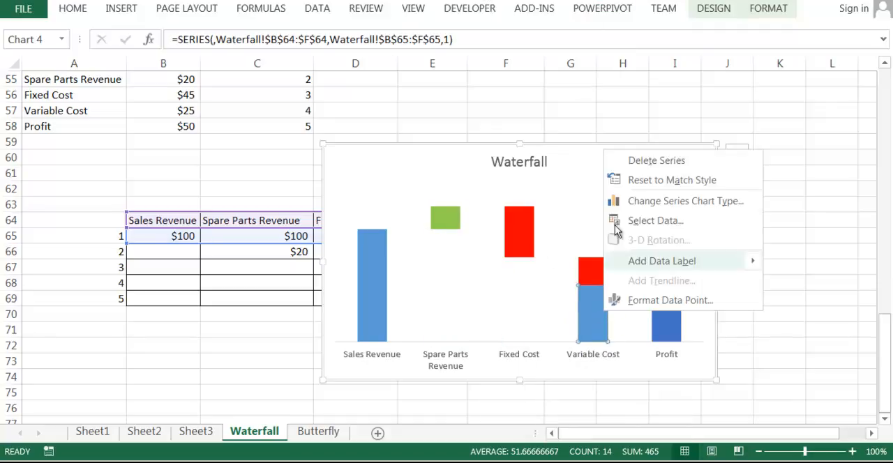
left_click(617, 337)
left_click(658, 101)
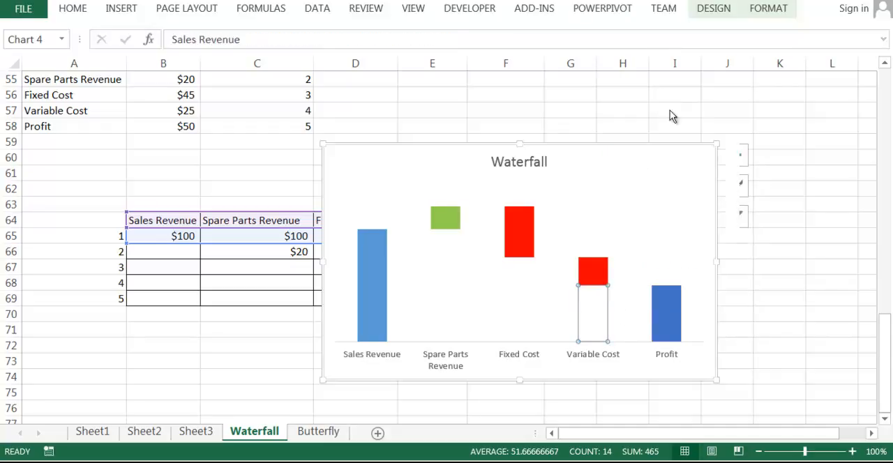
left_click(801, 249)
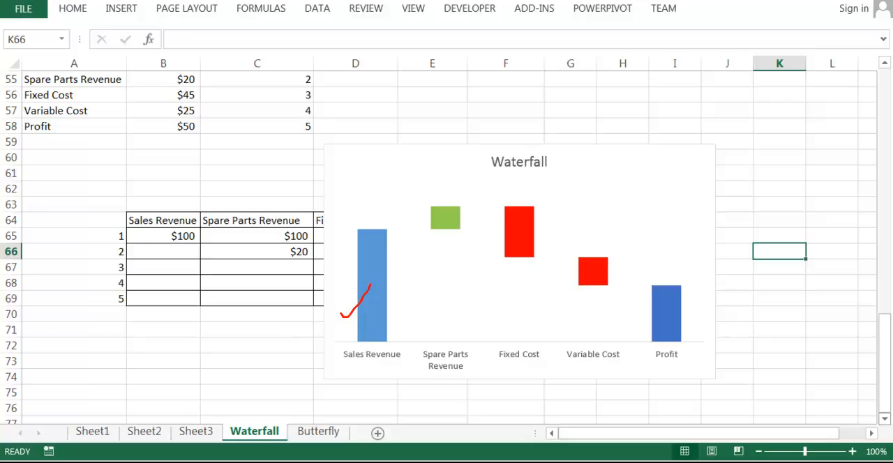
Step: Fill only the Sales Revenue column with the same green as the Spare Parts Revenue segment
key("Escape")
left_click(382, 292)
left_click(377, 286)
right_click(377, 287)
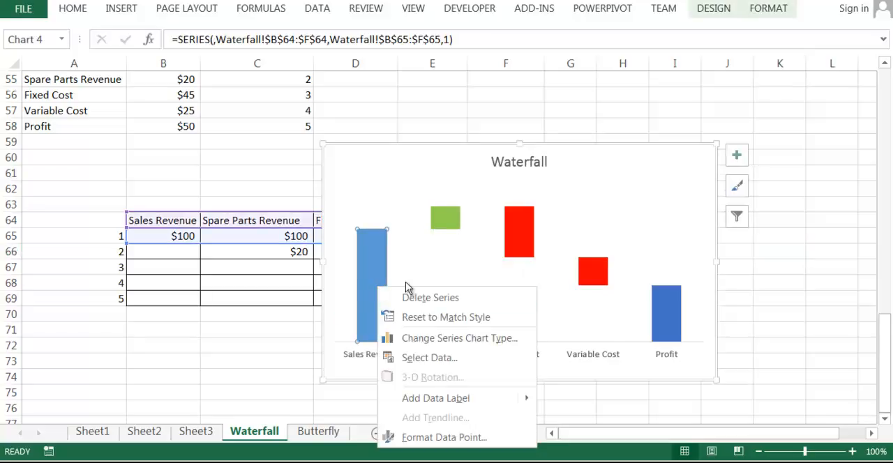
left_click(415, 267)
left_click(439, 126)
left_click(842, 271)
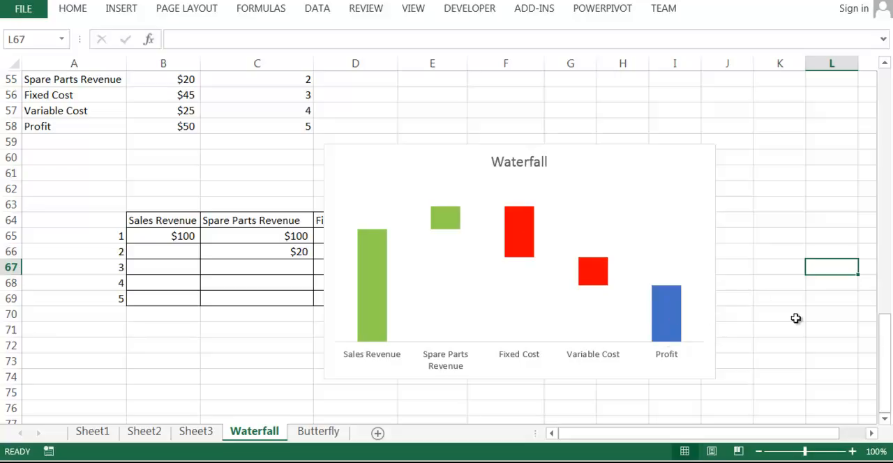
Step: Add a data label to the Sales Revenue column only, leaving the unfilled base segments unlabelled
left_click(375, 280)
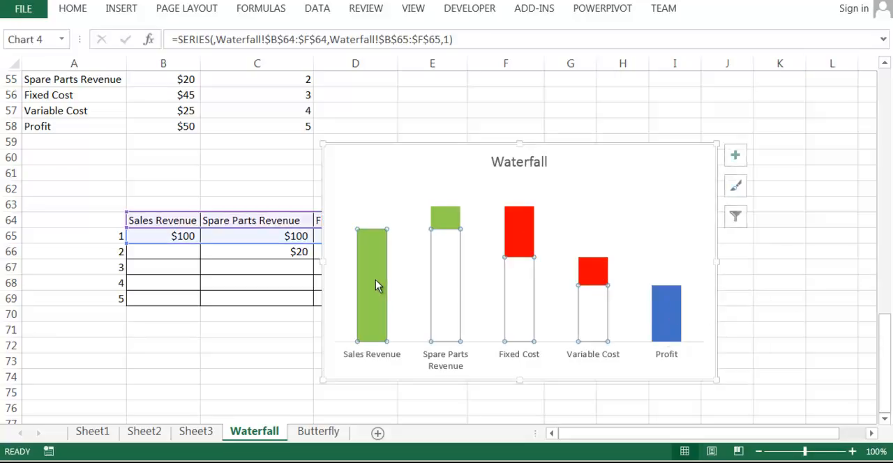
left_click(375, 274)
right_click(375, 274)
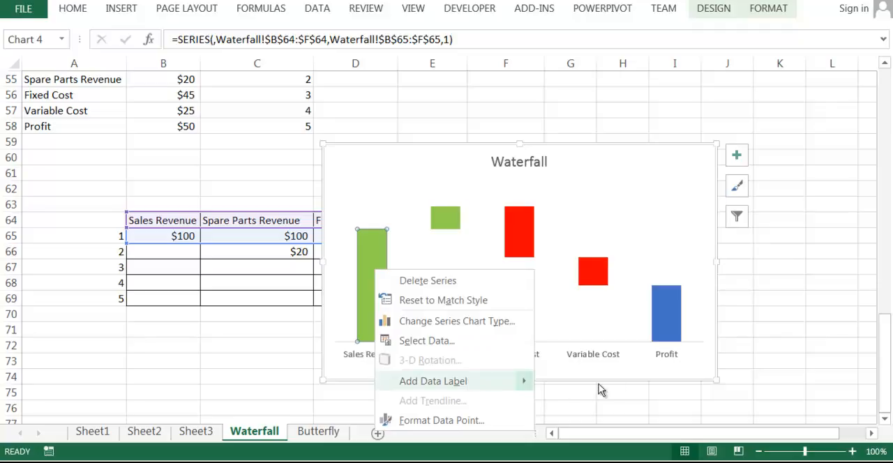
left_click(621, 383)
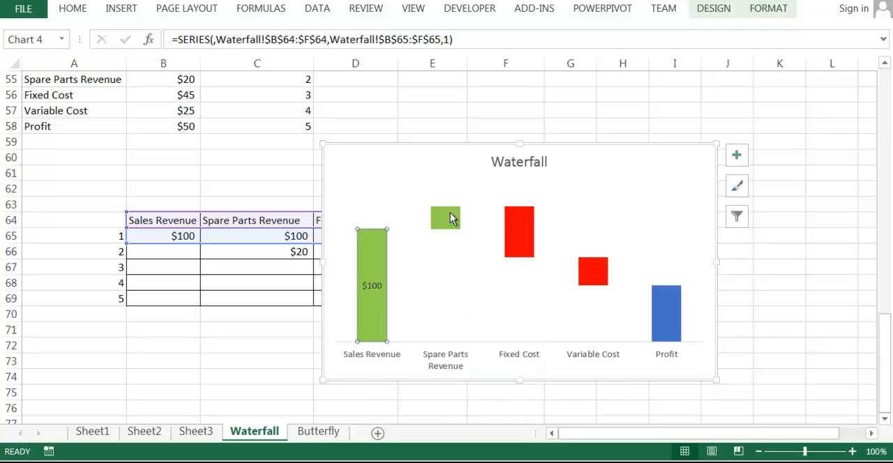
Step: Add a data label to the green Spare Parts Revenue segment
left_click(452, 255)
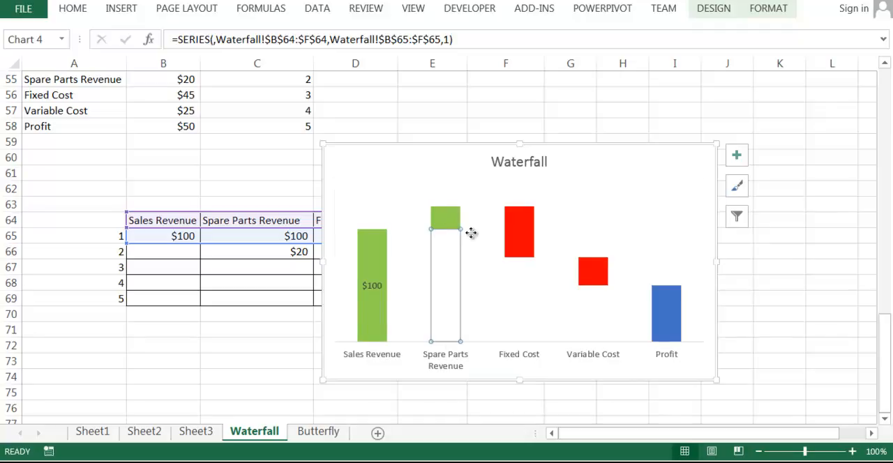
left_click(471, 235)
left_click(450, 218)
right_click(447, 217)
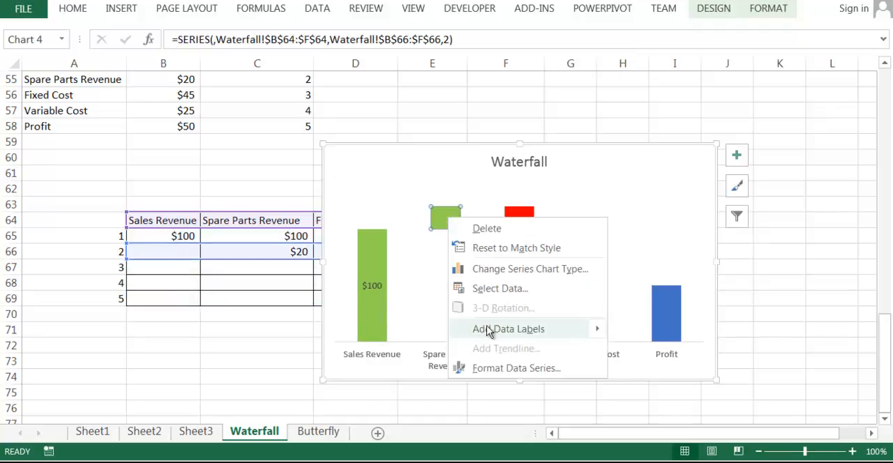
left_click(494, 327)
Step: Add a data label to the red Fixed Cost segment
left_click(521, 219)
right_click(521, 220)
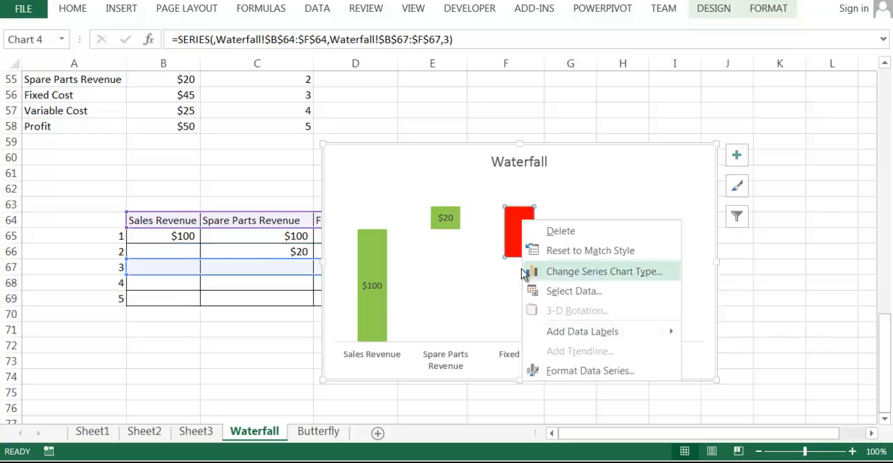
mouse_move(586, 334)
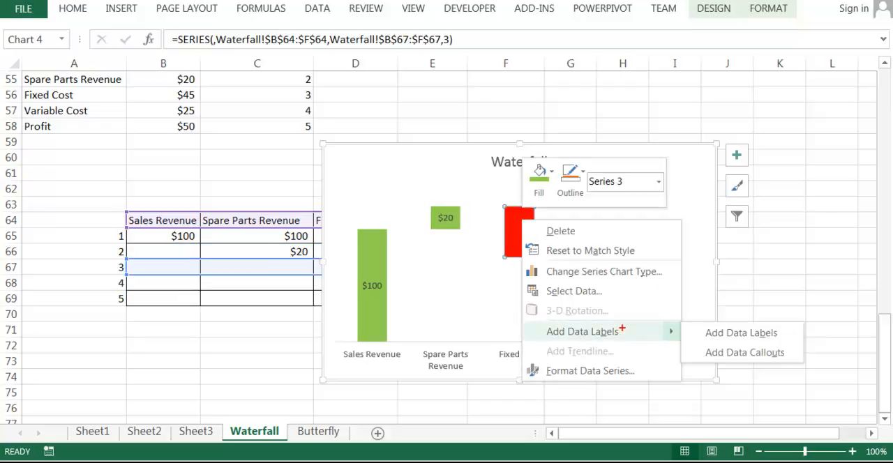
left_click_drag(606, 328, 632, 327)
key("Escape")
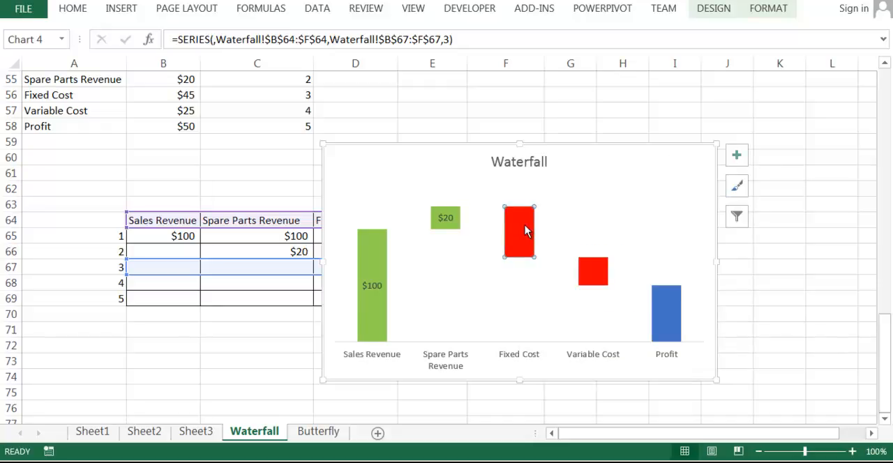
right_click(525, 231)
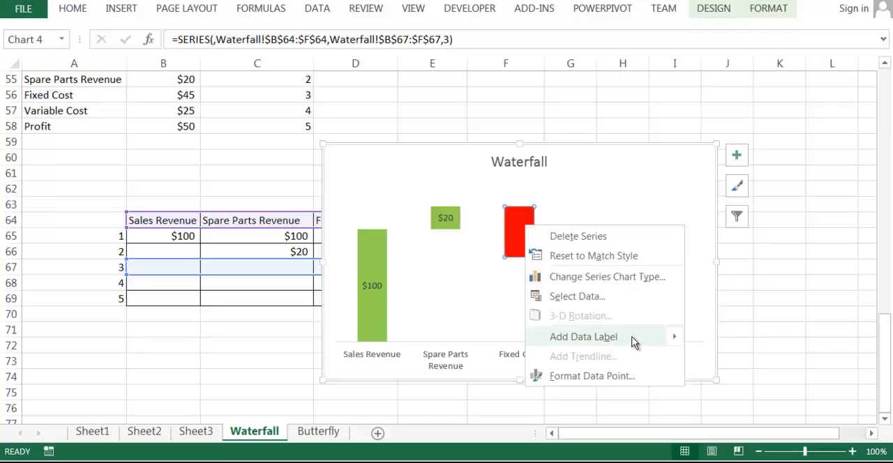
key("Escape")
Step: Add a data label to the red Variable Cost segment
left_click(602, 272)
left_click(589, 277)
right_click(587, 277)
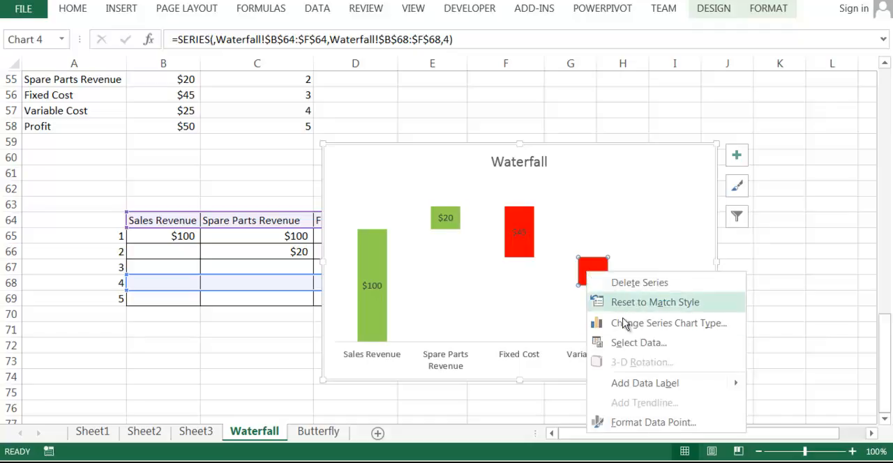
left_click(650, 384)
Step: Add a data label to the blue Profit column and deselect the chart
left_click(677, 311)
right_click(675, 309)
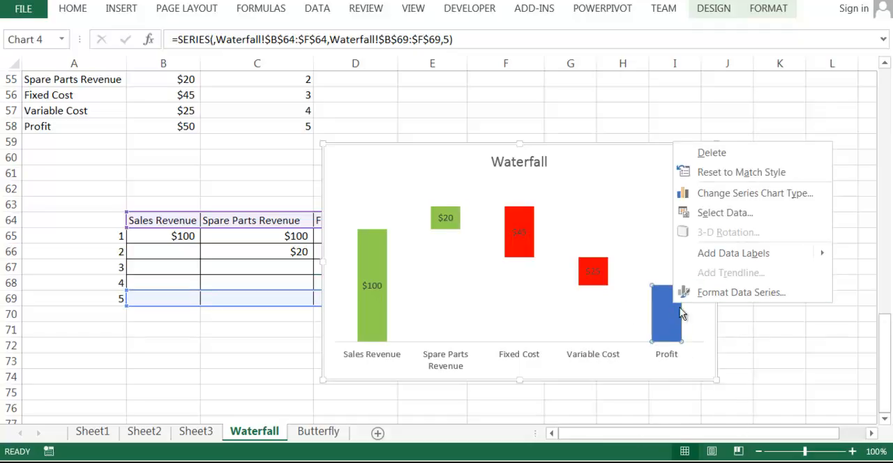
left_click(667, 304)
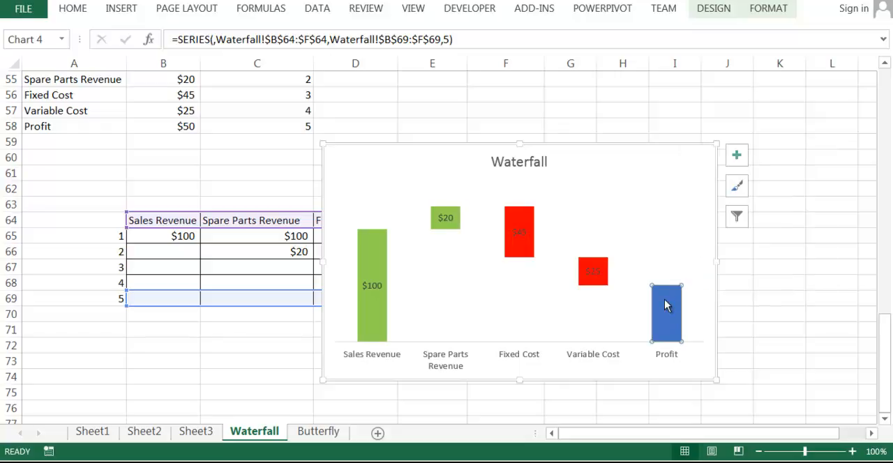
right_click(665, 304)
left_click(663, 315)
right_click(662, 311)
left_click(804, 255)
left_click(798, 282)
Step: Enlarge the Waterfall chart by extending its upper-left corner into column B, up to about row 54
left_click(355, 184)
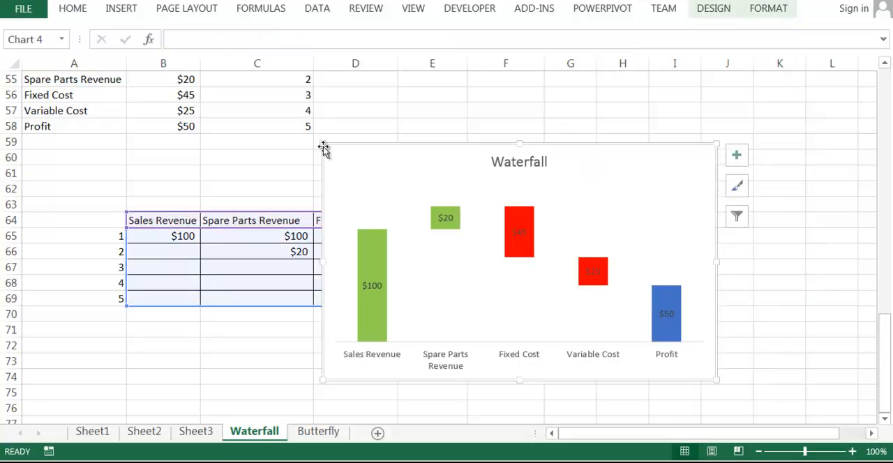
left_click_drag(322, 144, 165, 72)
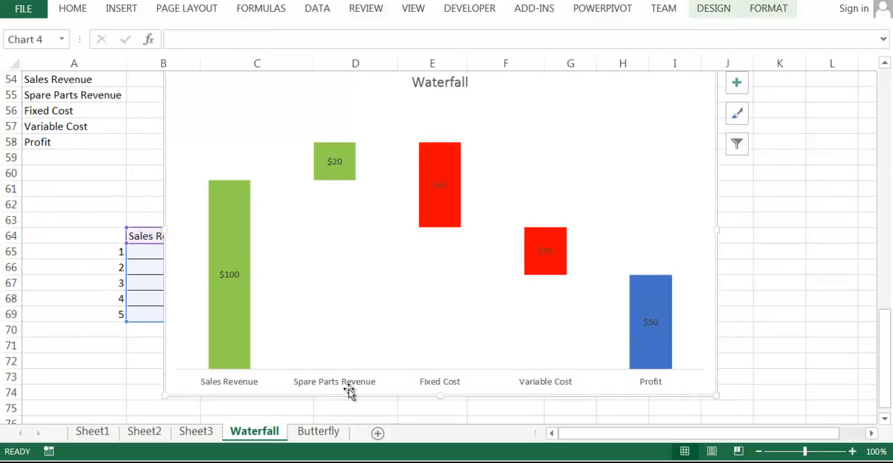